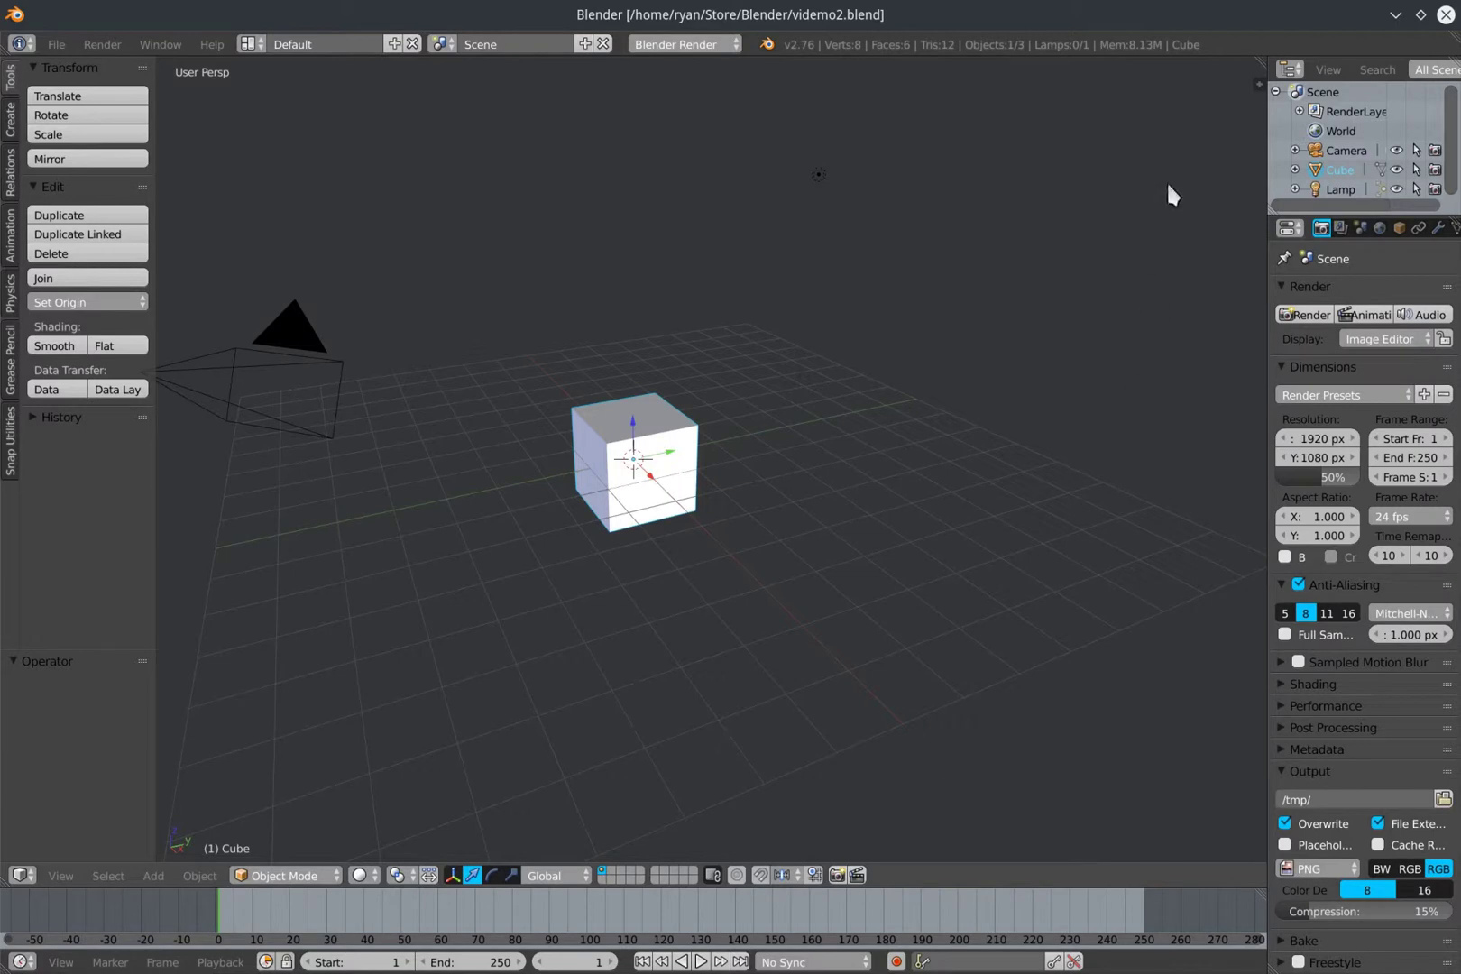
Widen the Outliner and Properties column, and select the lamp, the camera and finally the cube from the scene list
{"action": "mouse_move", "coordinate": [588, 613]}
{"action": "middle_mouse_down"}
{"action": "mouse_move", "coordinate": [650, 586]}
{"action": "mouse_move", "coordinate": [740, 586]}
{"action": "mouse_move", "coordinate": [536, 606]}
{"action": "mouse_move", "coordinate": [604, 612]}
{"action": "middle_mouse_up"}
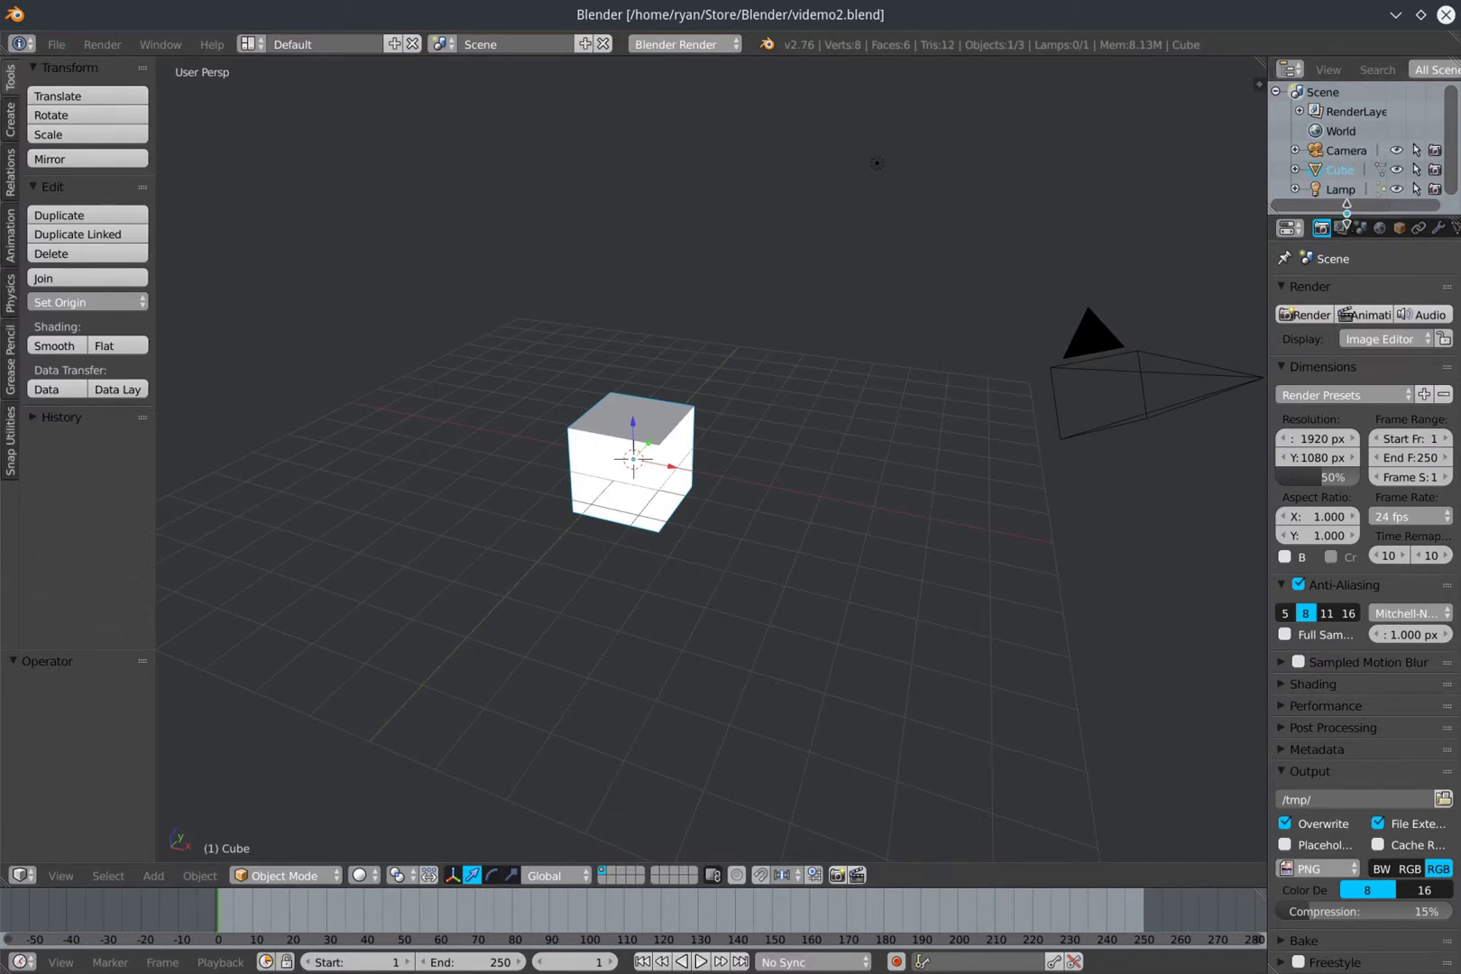
{"action": "left_click_drag", "start_coordinate": [1266, 180], "coordinate": [1181, 180]}
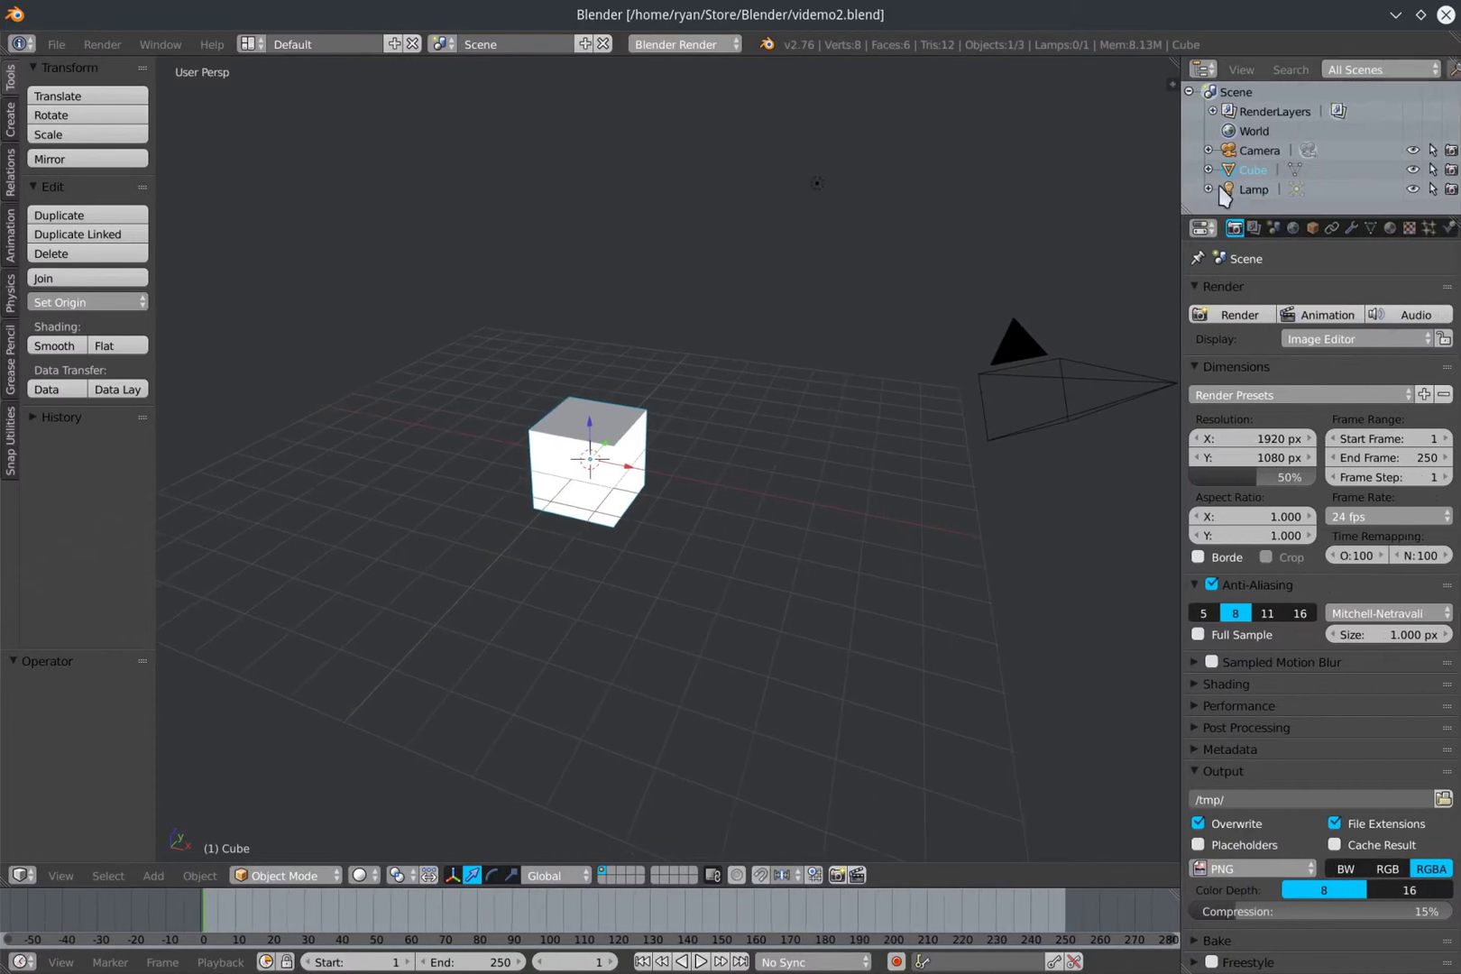
{"action": "left_click", "coordinate": [1265, 189]}
{"action": "left_click", "coordinate": [1258, 150]}
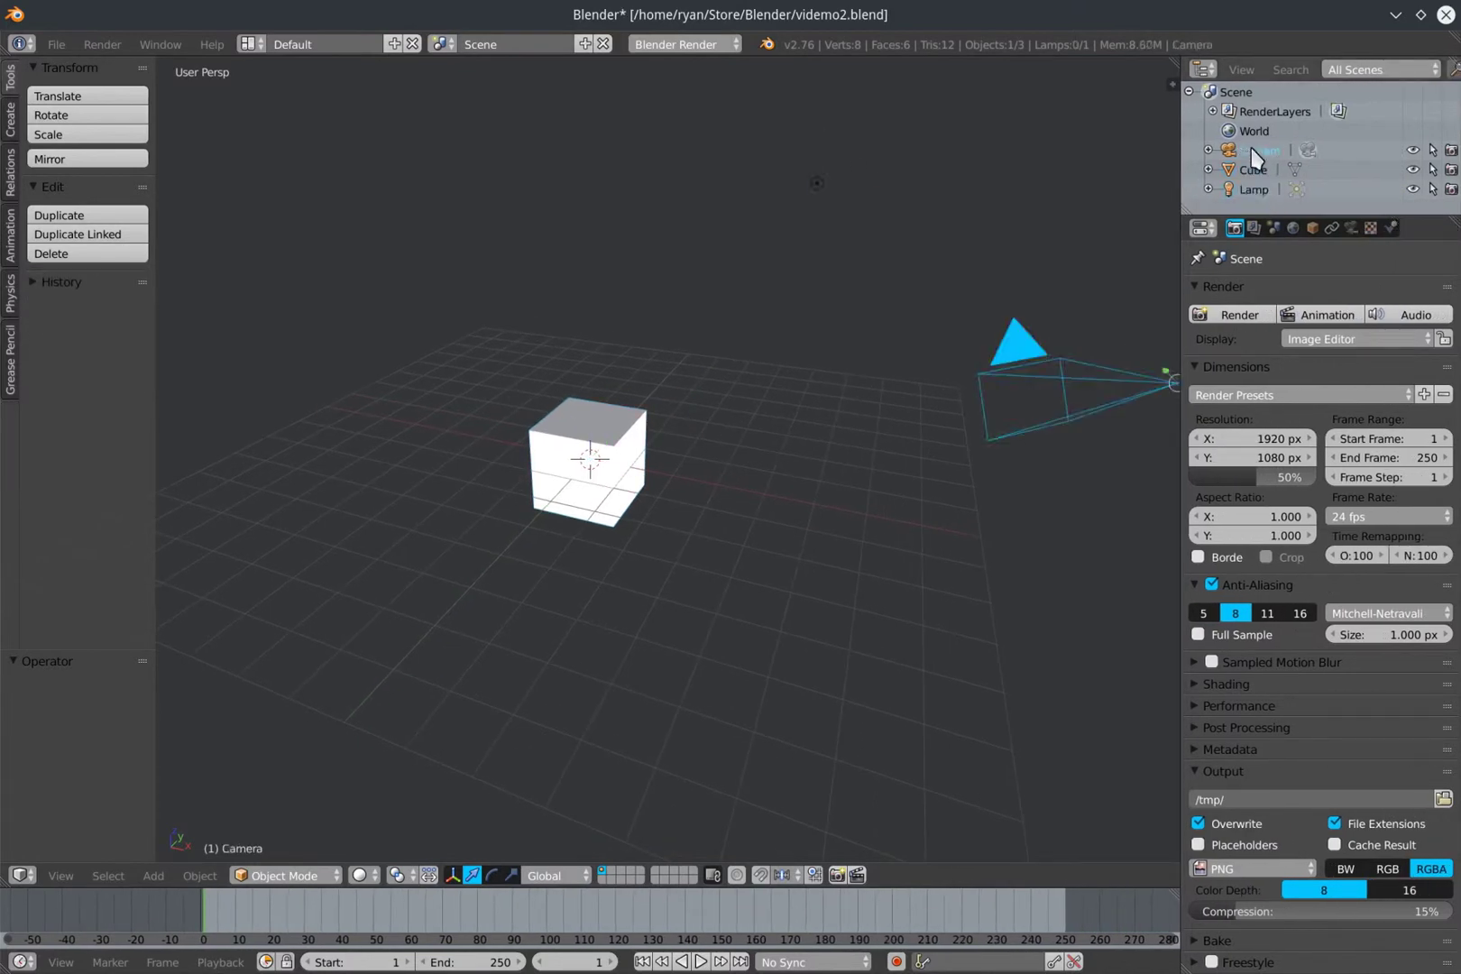
{"action": "left_click", "coordinate": [1253, 171]}
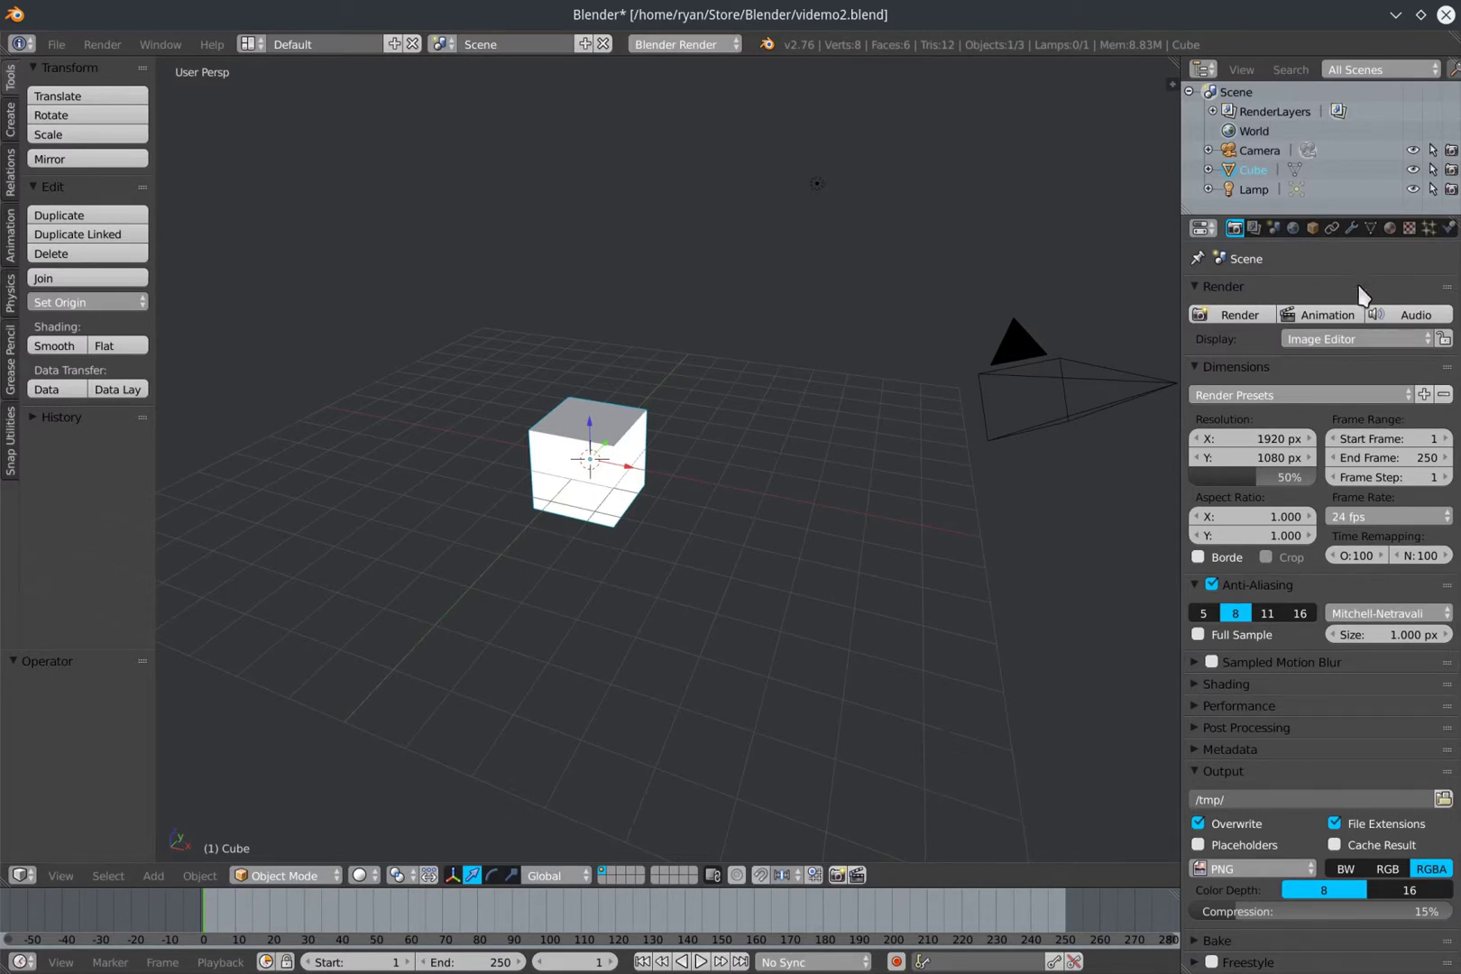
Compare the cube's mesh data properties with its material properties, ending on the material properties
{"action": "left_click", "coordinate": [1390, 228]}
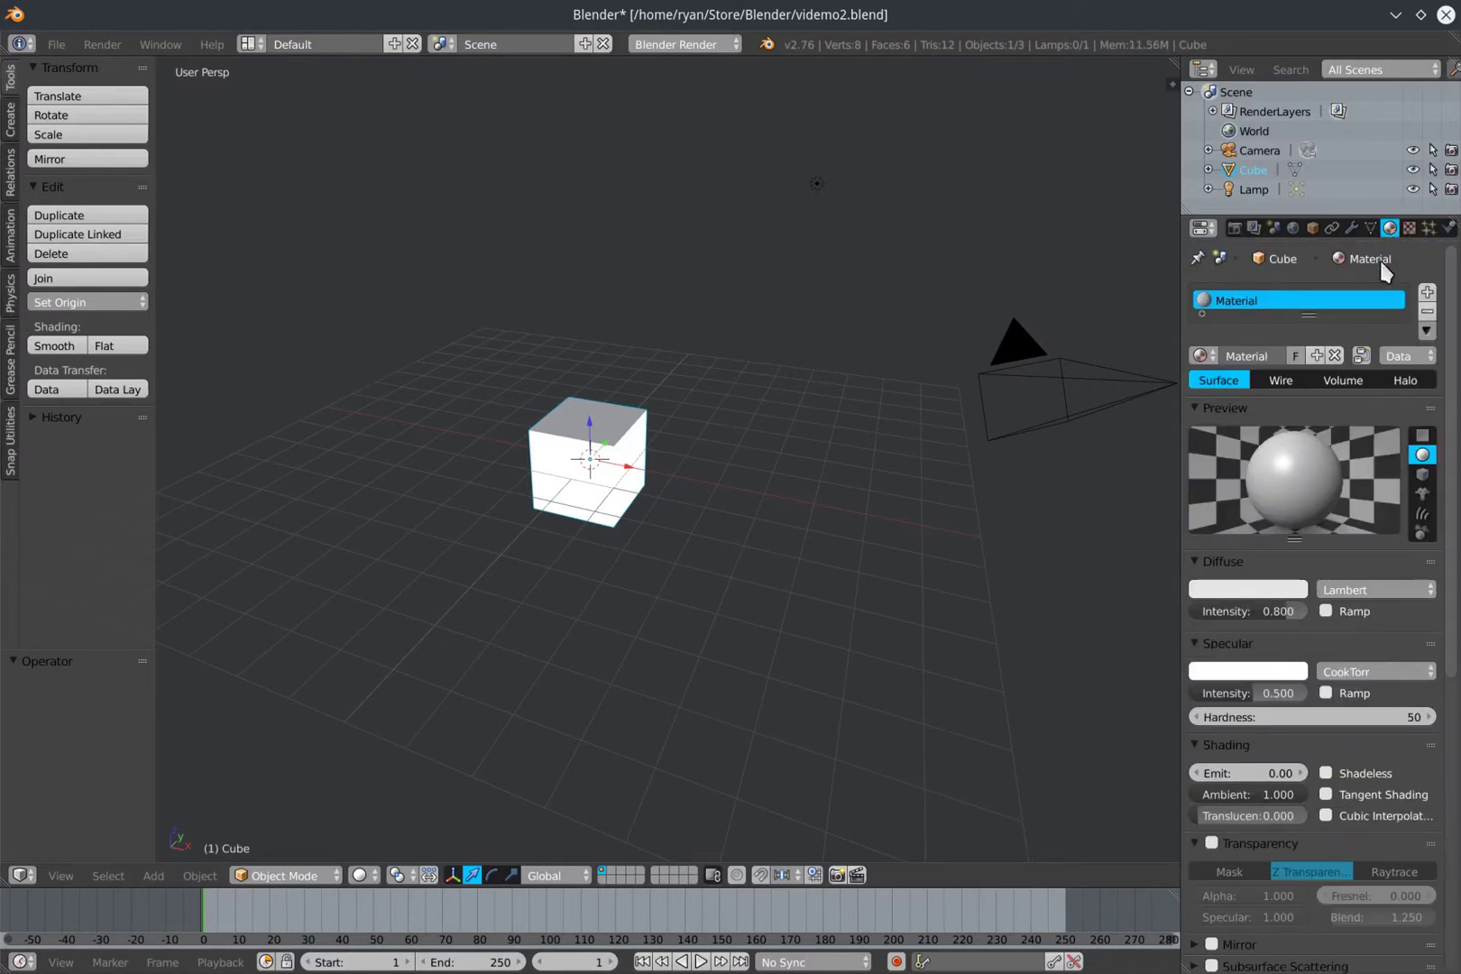
{"action": "left_click", "coordinate": [1371, 227]}
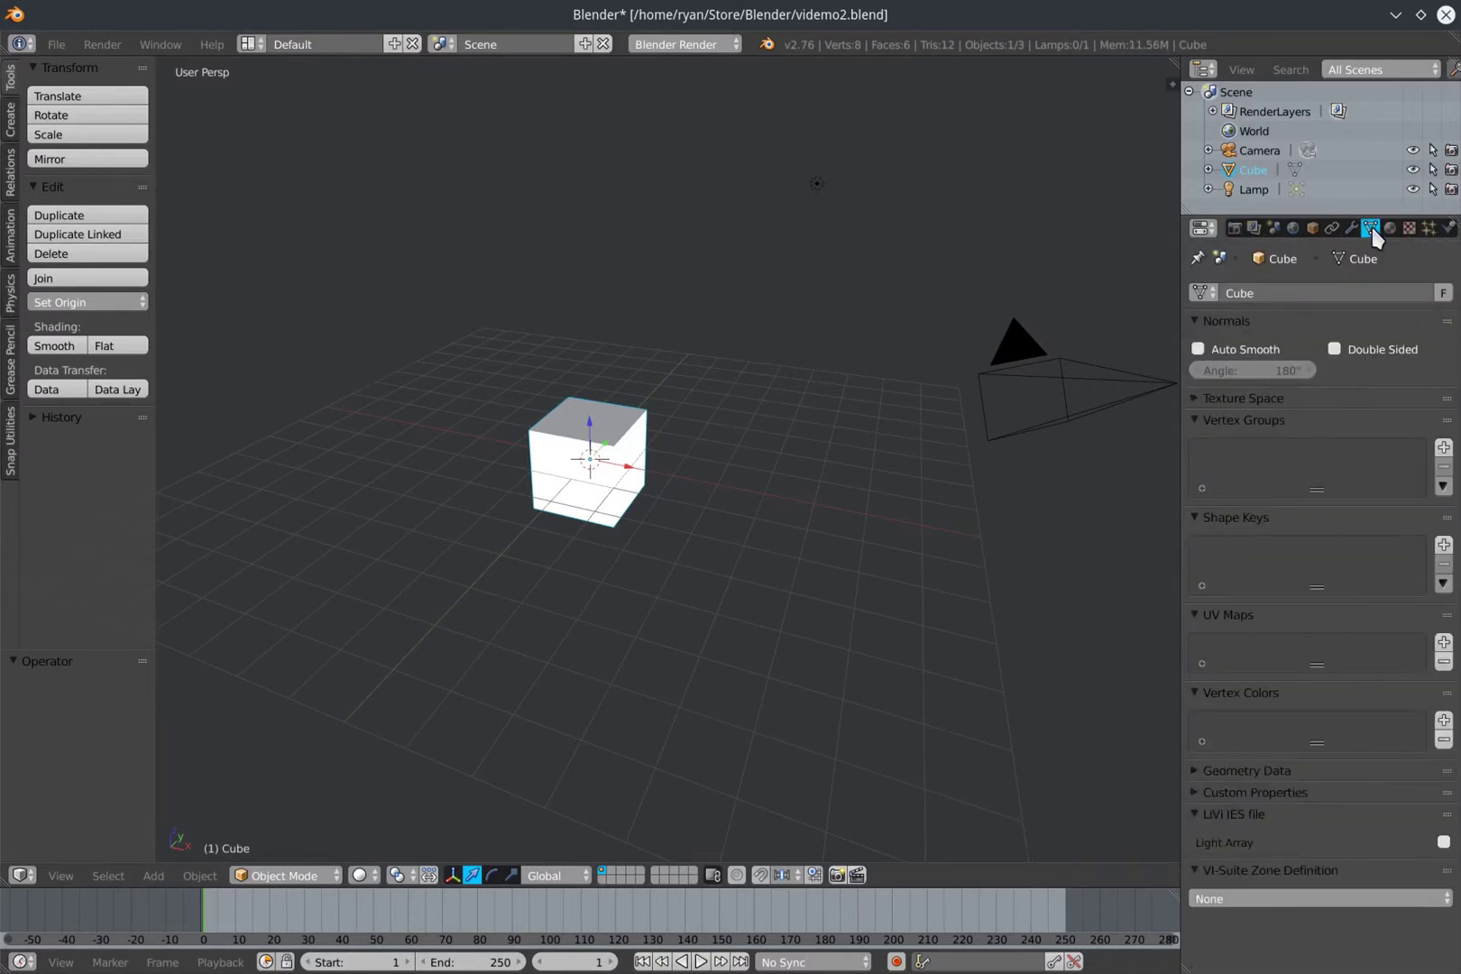
{"action": "left_click", "coordinate": [1385, 223]}
{"action": "left_click", "coordinate": [1370, 222]}
{"action": "left_click", "coordinate": [1386, 227]}
{"action": "left_click", "coordinate": [1370, 225]}
{"action": "left_click", "coordinate": [1389, 227]}
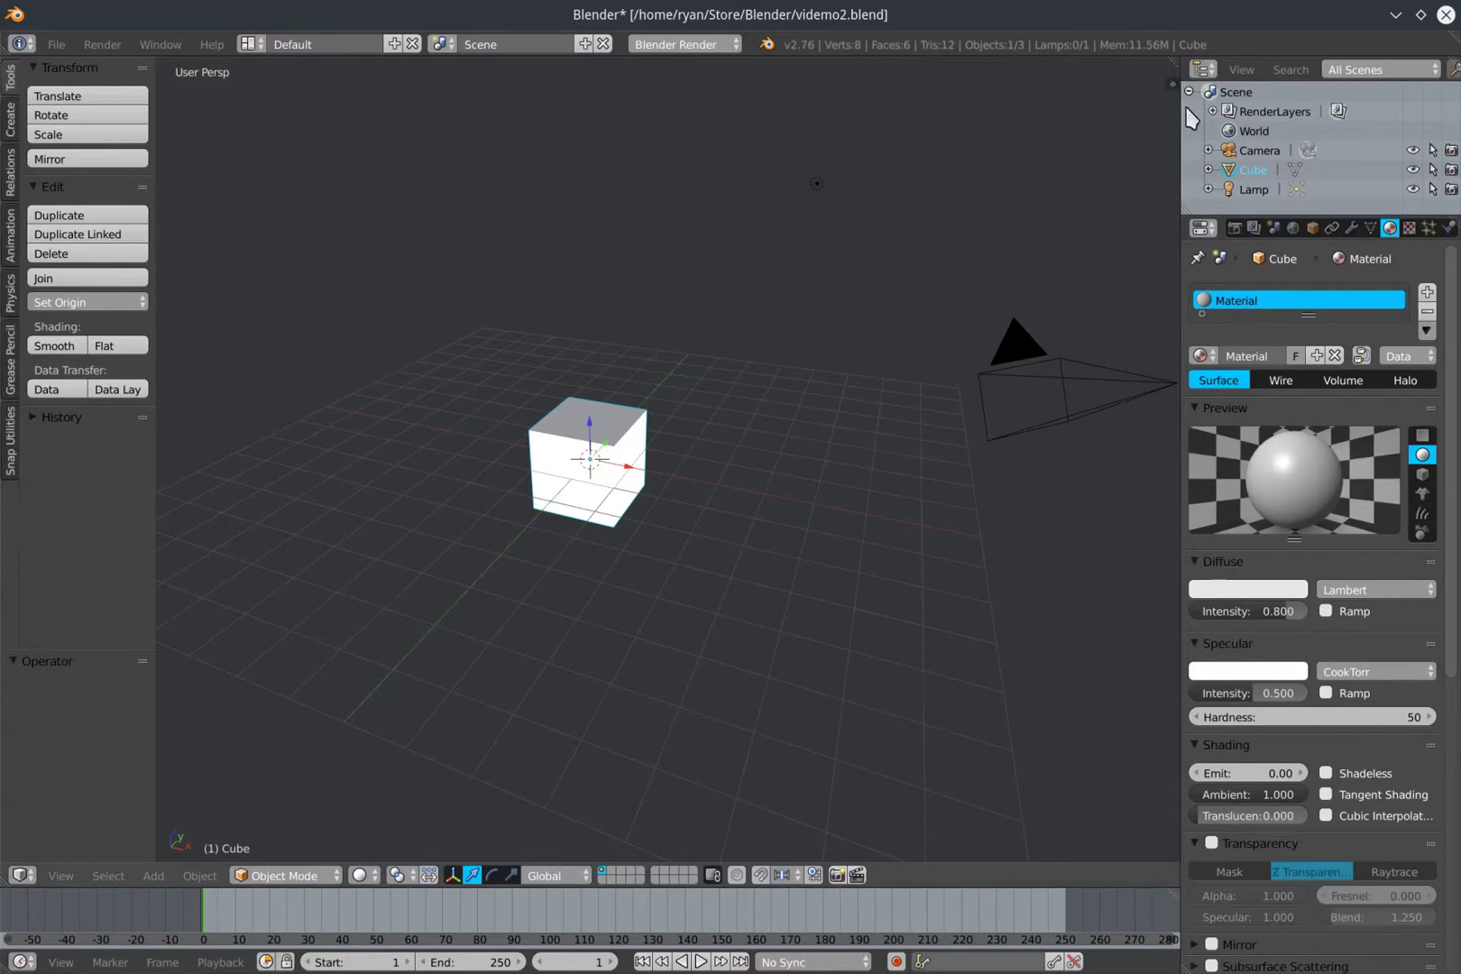
Examine the cube's transform, view and shading properties in a widened 3D View sidebar, and hide the sidebar again
{"action": "left_click", "coordinate": [1168, 80]}
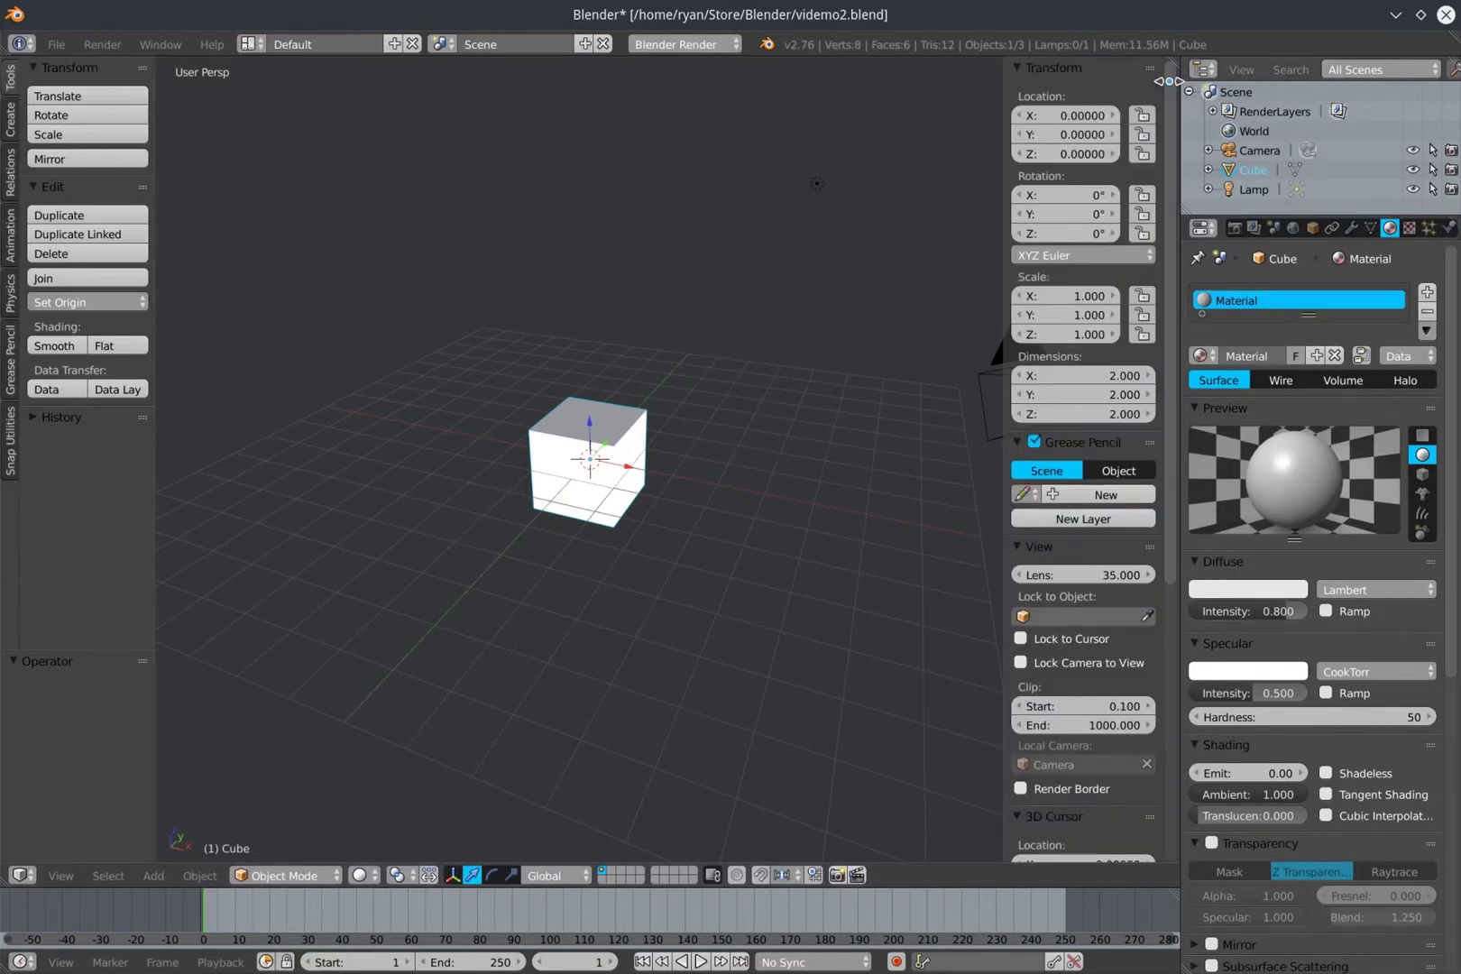
{"action": "left_click_drag", "start_coordinate": [997, 174], "coordinate": [927, 174]}
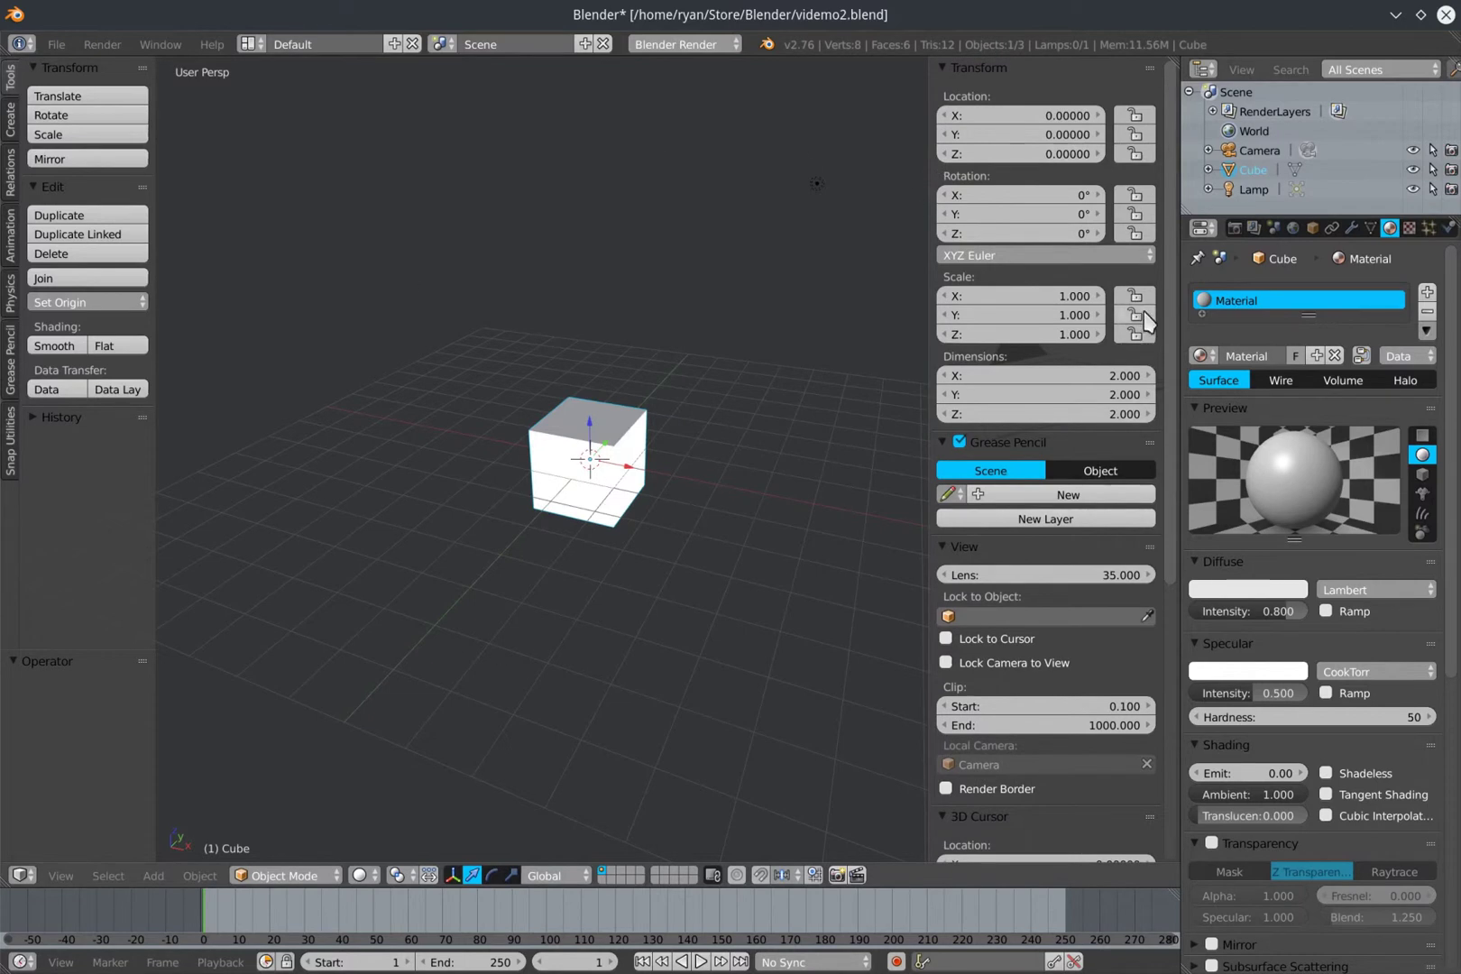
{"action": "left_click_drag", "start_coordinate": [1168, 250], "coordinate": [1160, 632]}
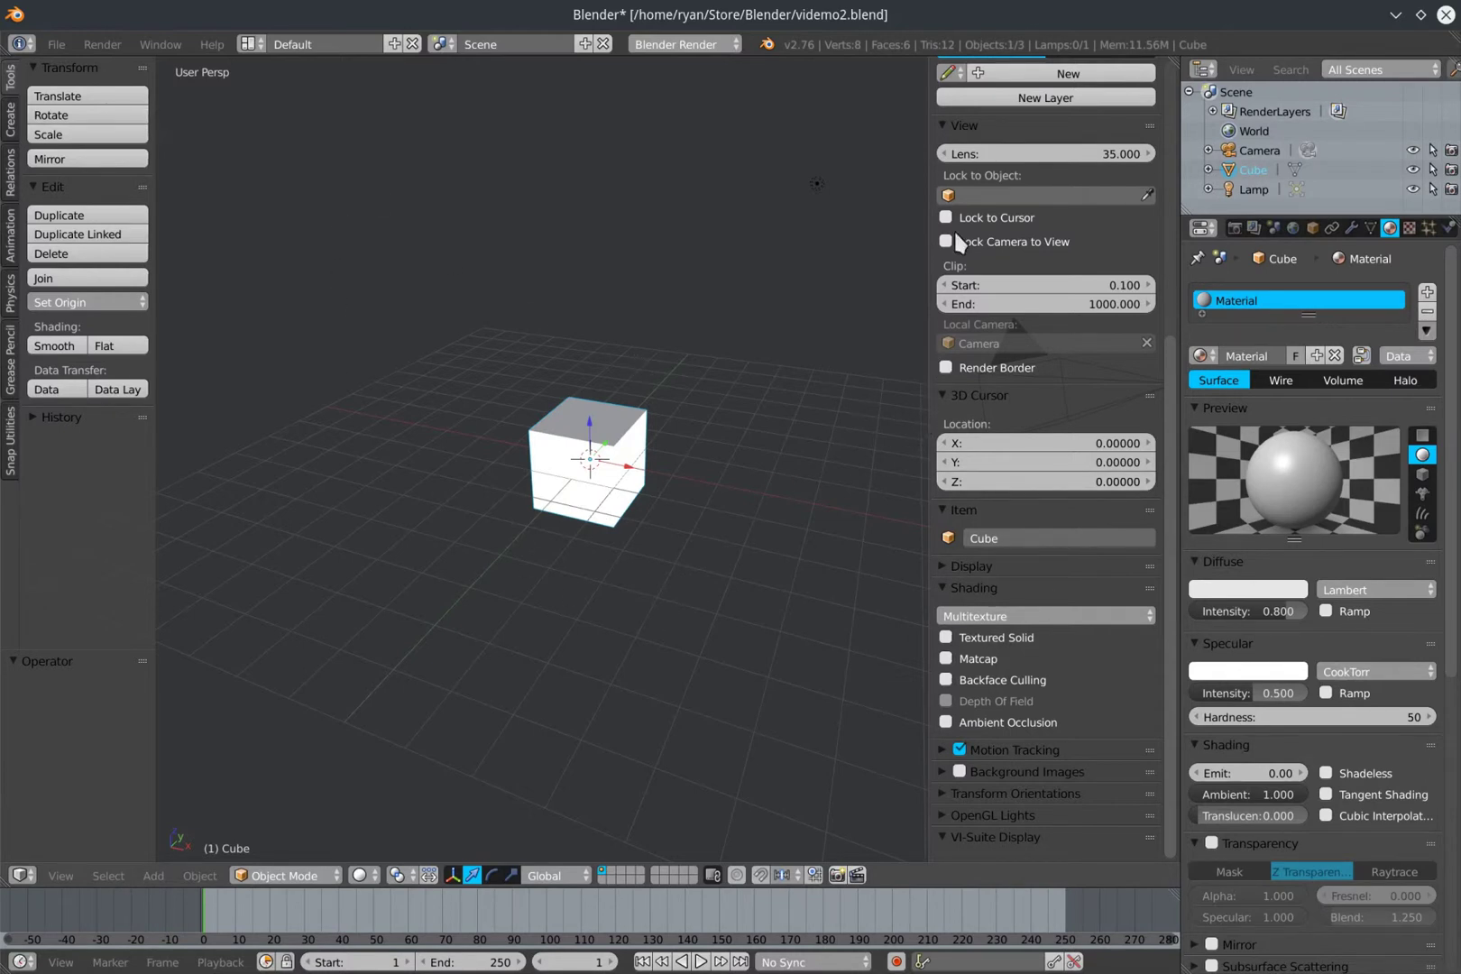
{"action": "key", "text": "n"}
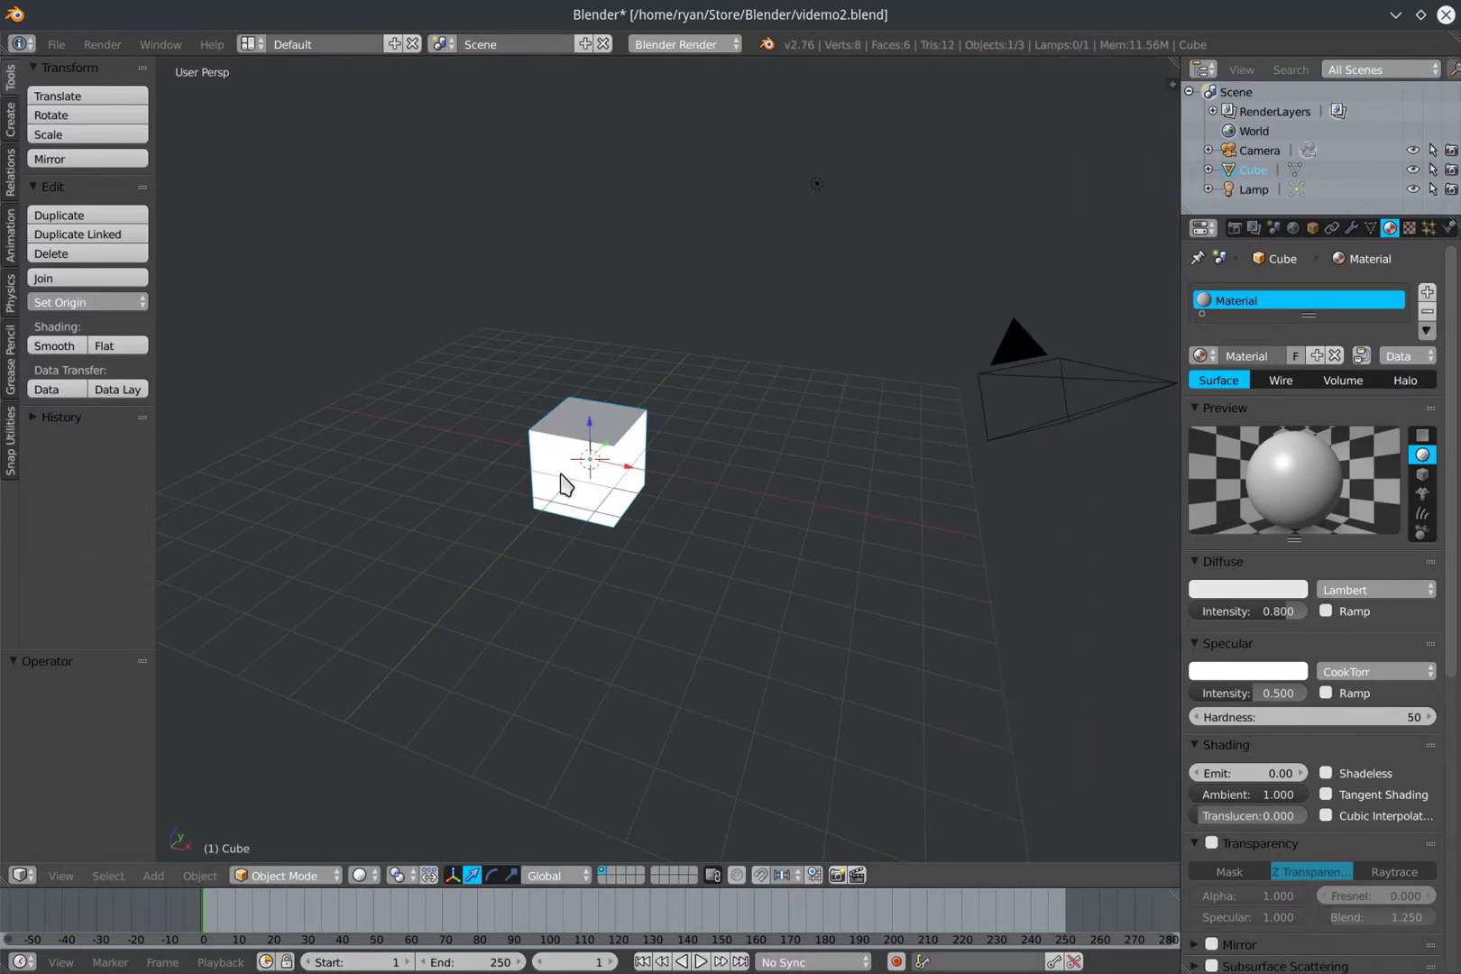
{"action": "middle_click_drag", "start_coordinate": [561, 489], "coordinate": [646, 488], "text": "shift"}
{"action": "scroll", "coordinate": [672, 491], "scroll_direction": "up", "scroll_amount": 1}
{"action": "scroll", "coordinate": [672, 492], "scroll_direction": "up", "scroll_amount": 8}
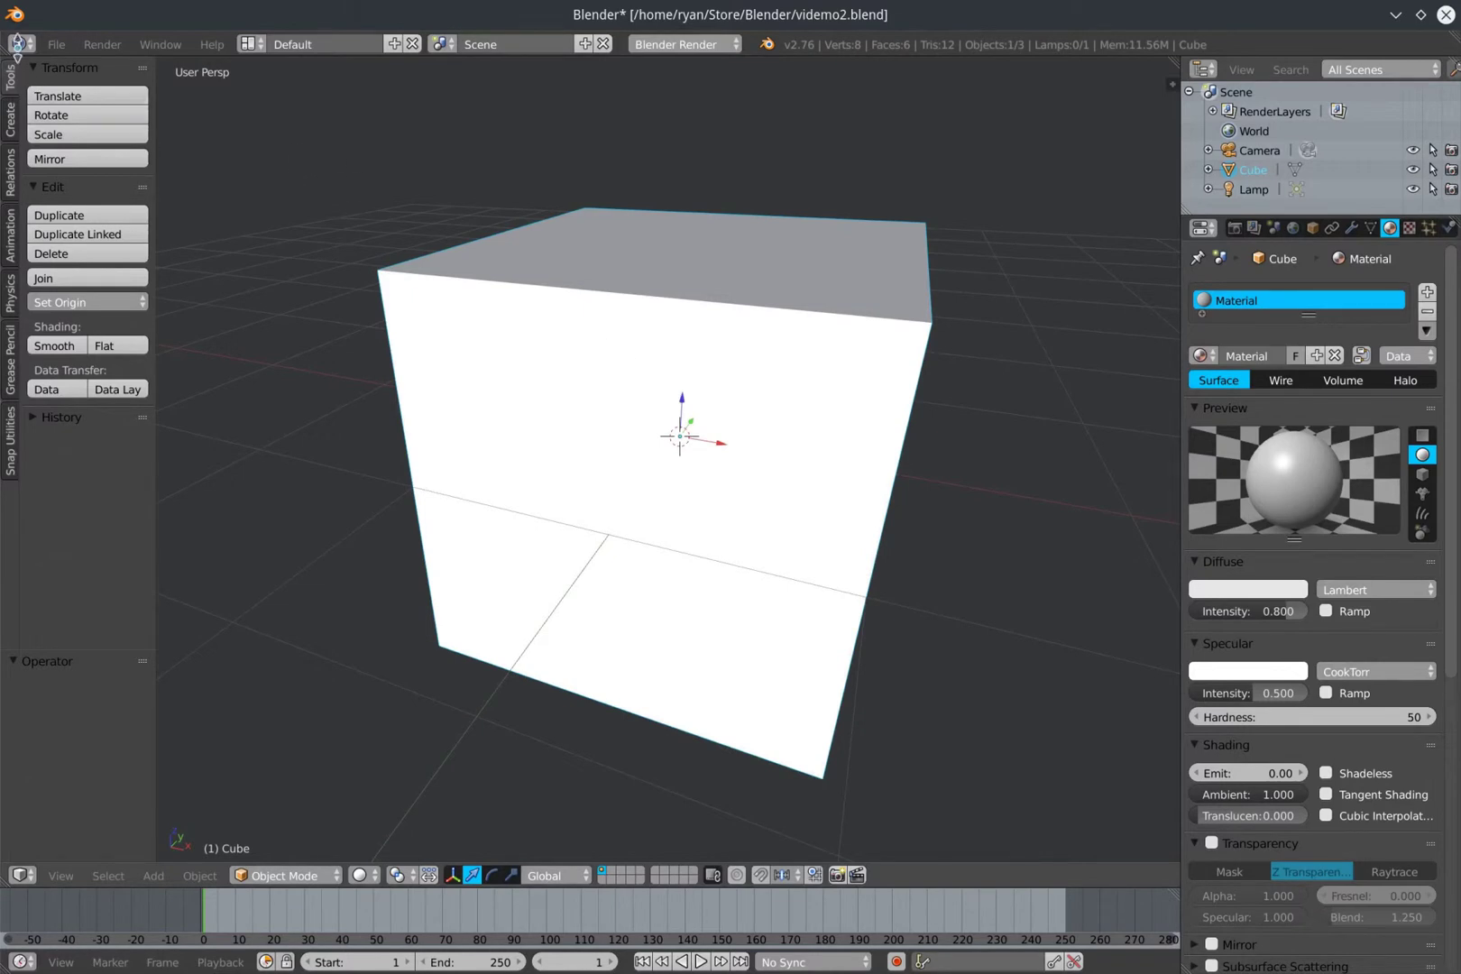
Disable and re-enable the VI-Suite v03 add-on among the Import-Export add-ons in the user preferences
{"action": "left_click", "coordinate": [54, 43]}
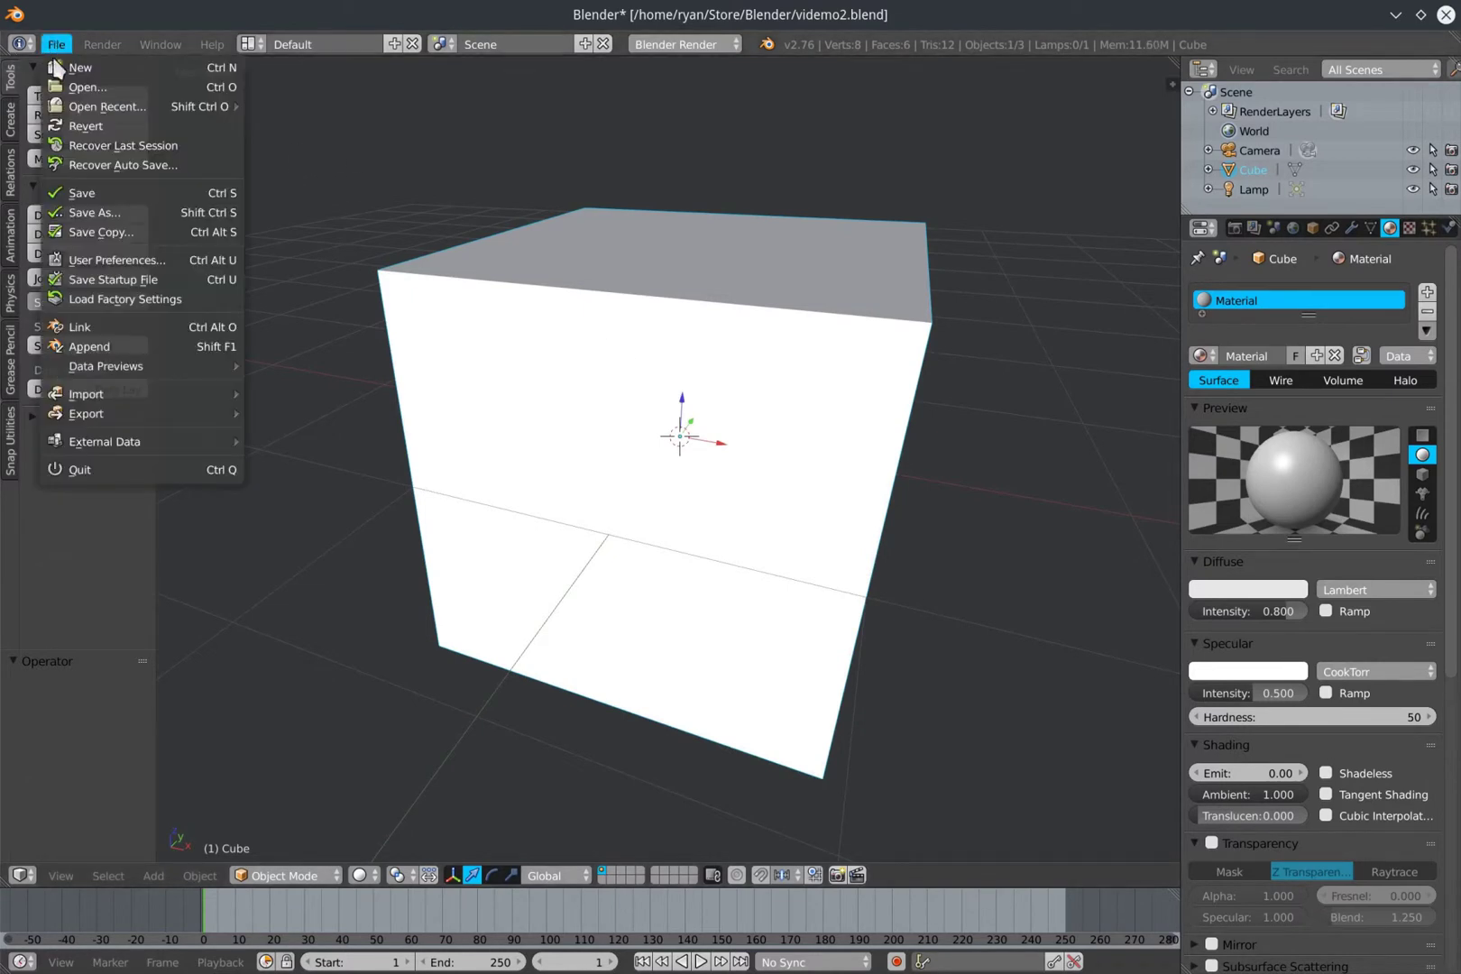
{"action": "left_click", "coordinate": [102, 261]}
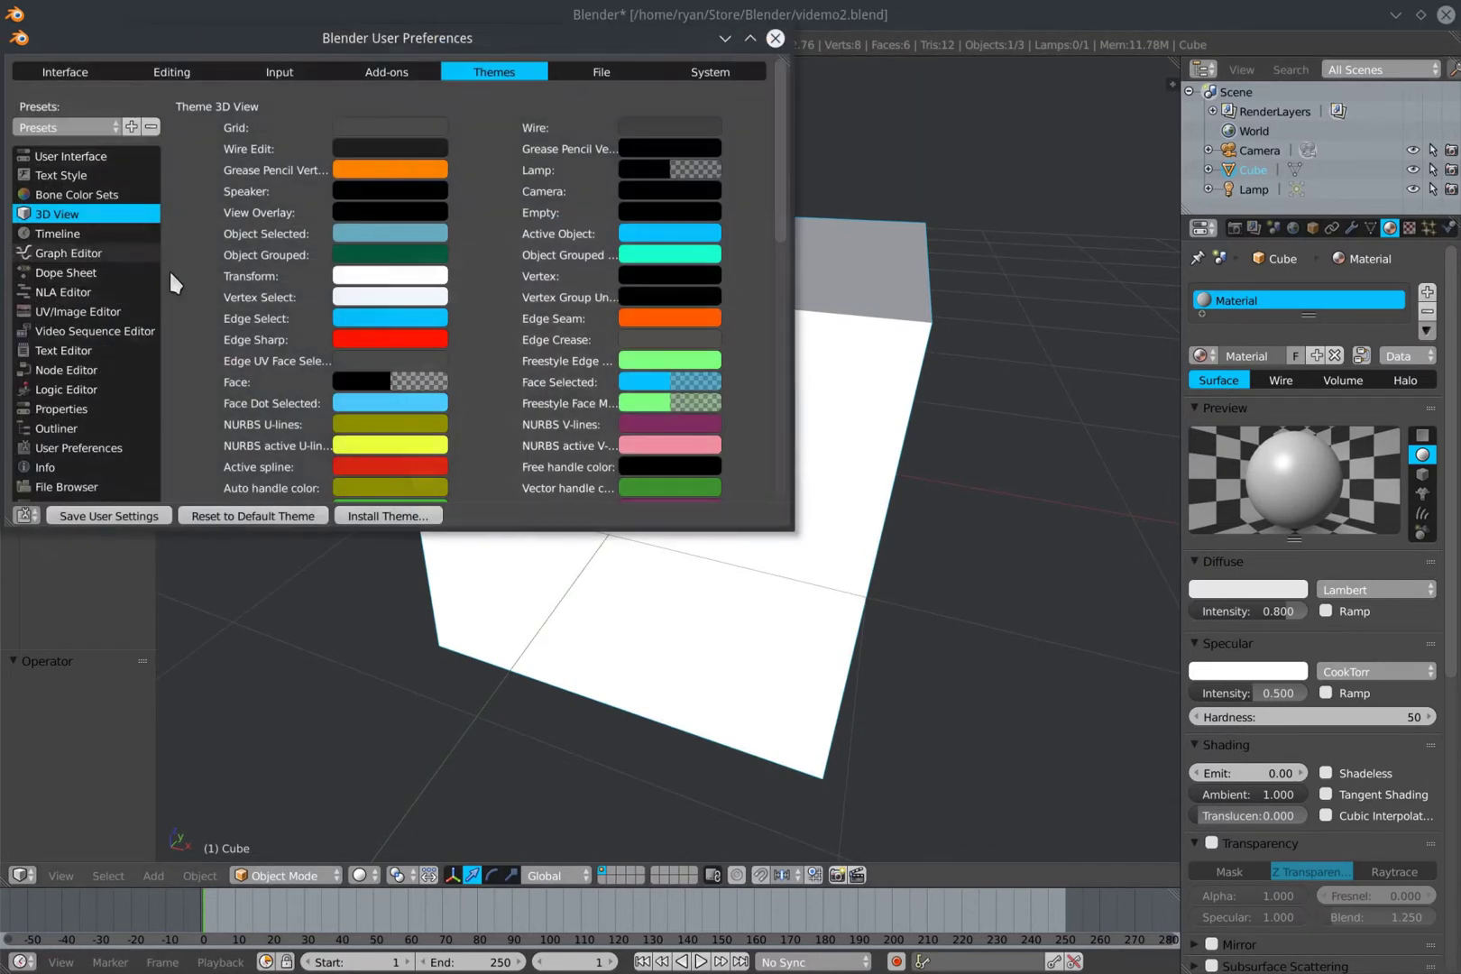
{"action": "left_click", "coordinate": [393, 74]}
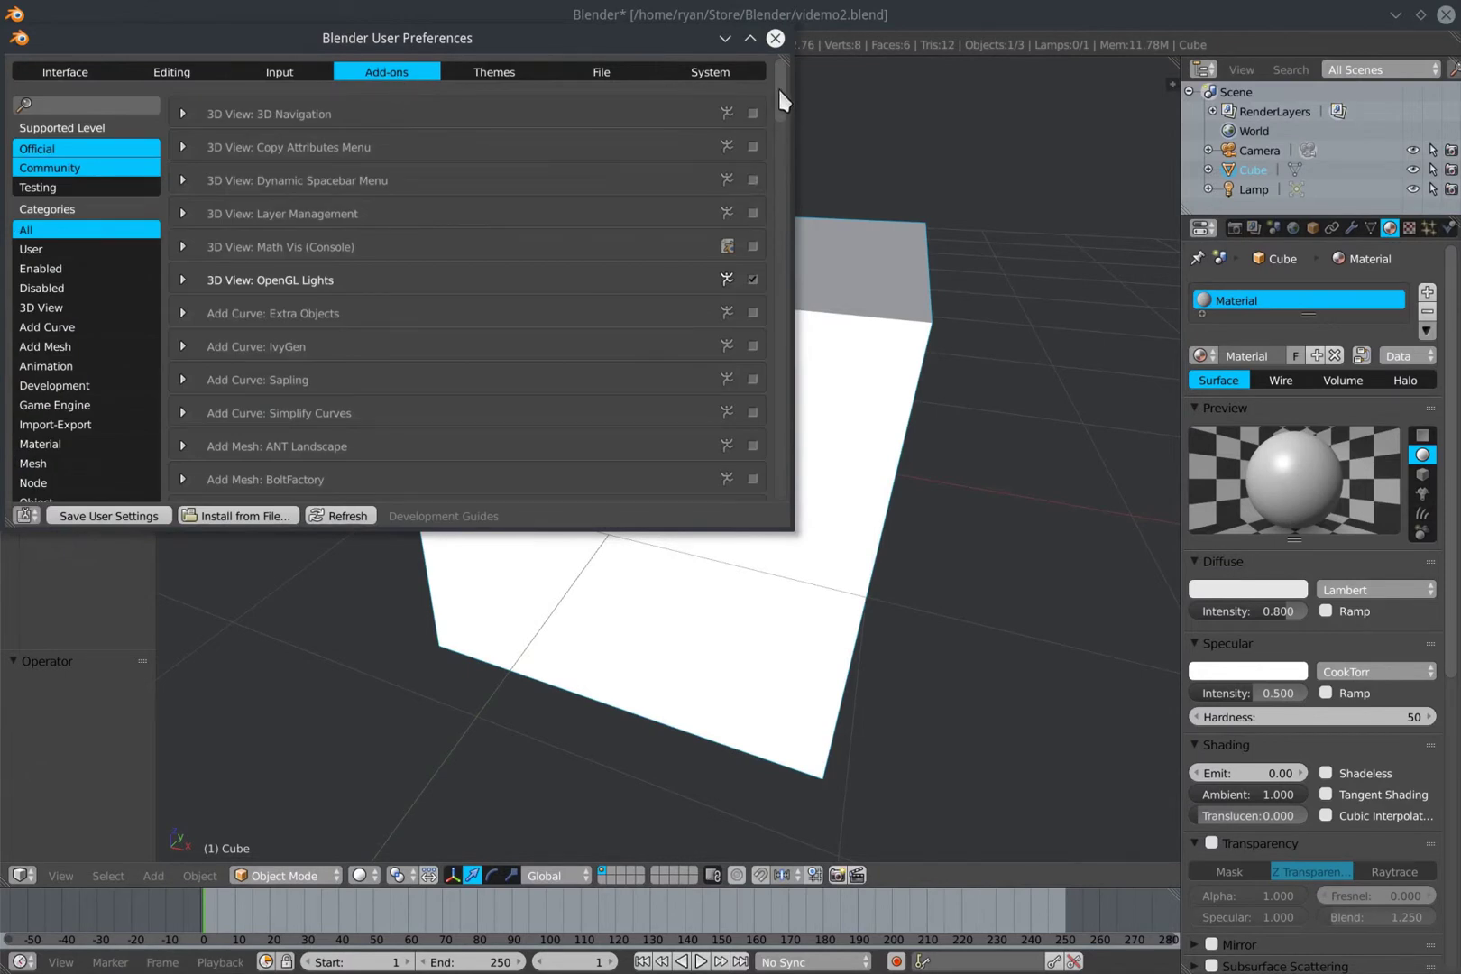
{"action": "left_click", "coordinate": [61, 426]}
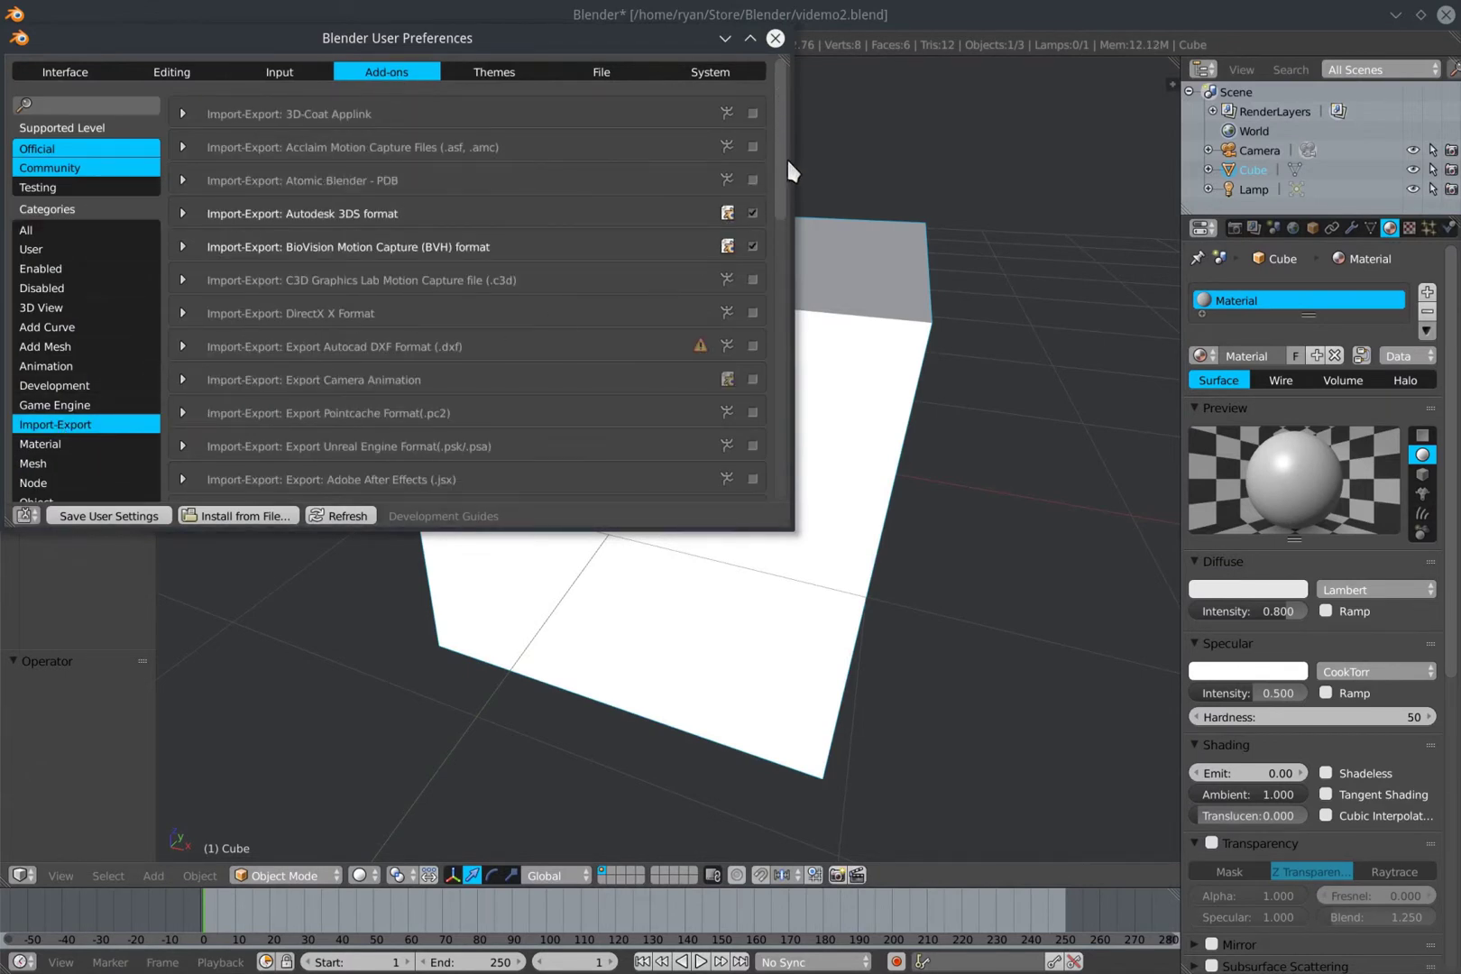
{"action": "left_click_drag", "start_coordinate": [781, 153], "coordinate": [769, 451]}
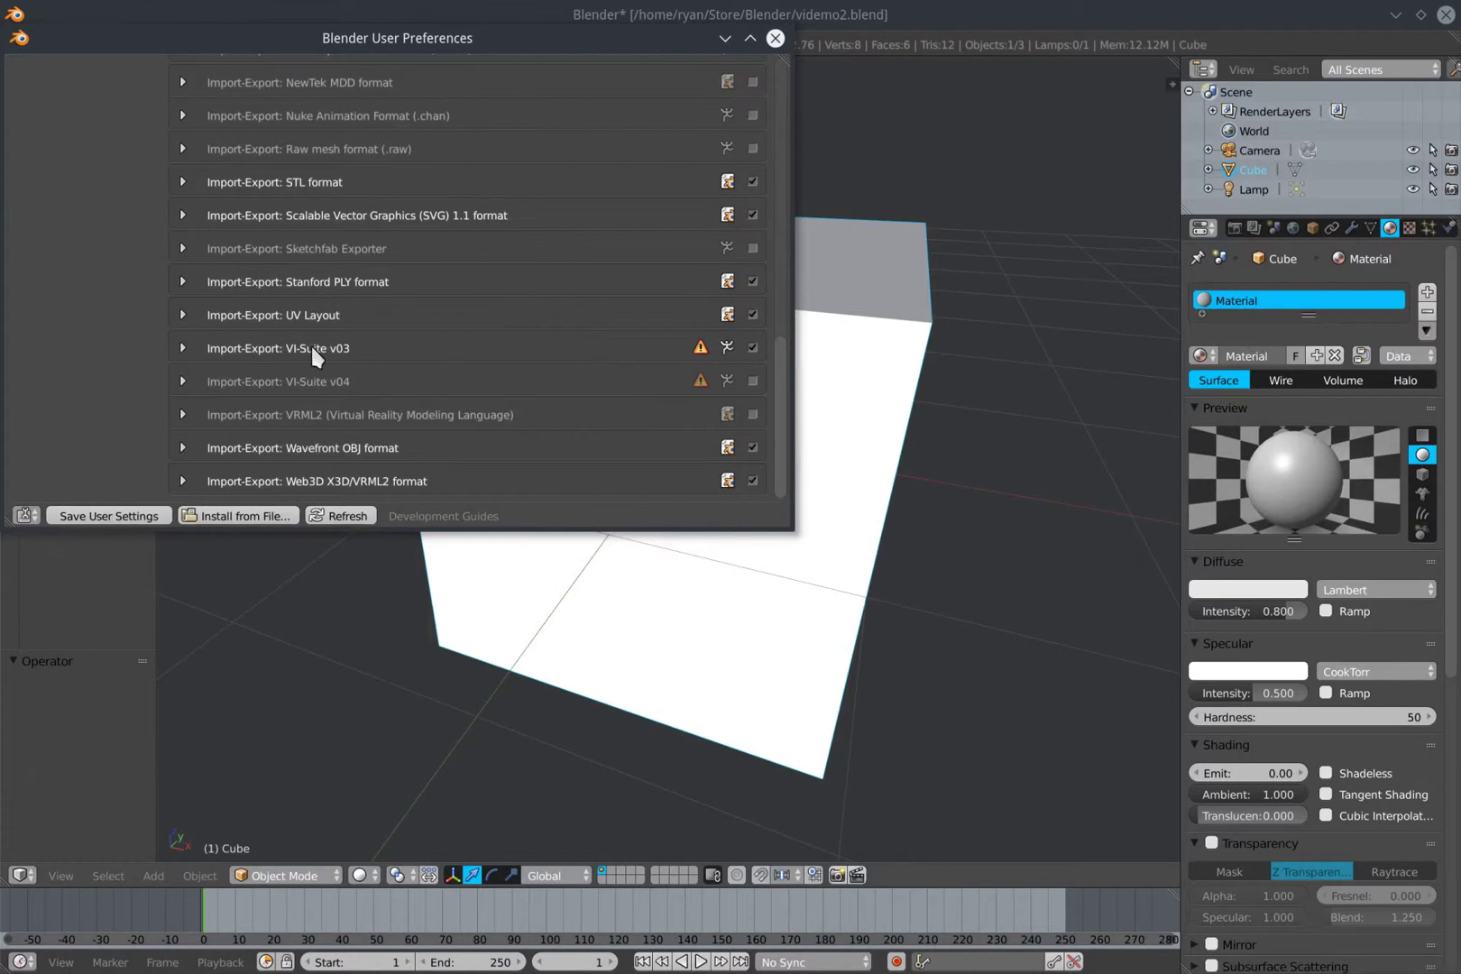
{"action": "left_click", "coordinate": [753, 347]}
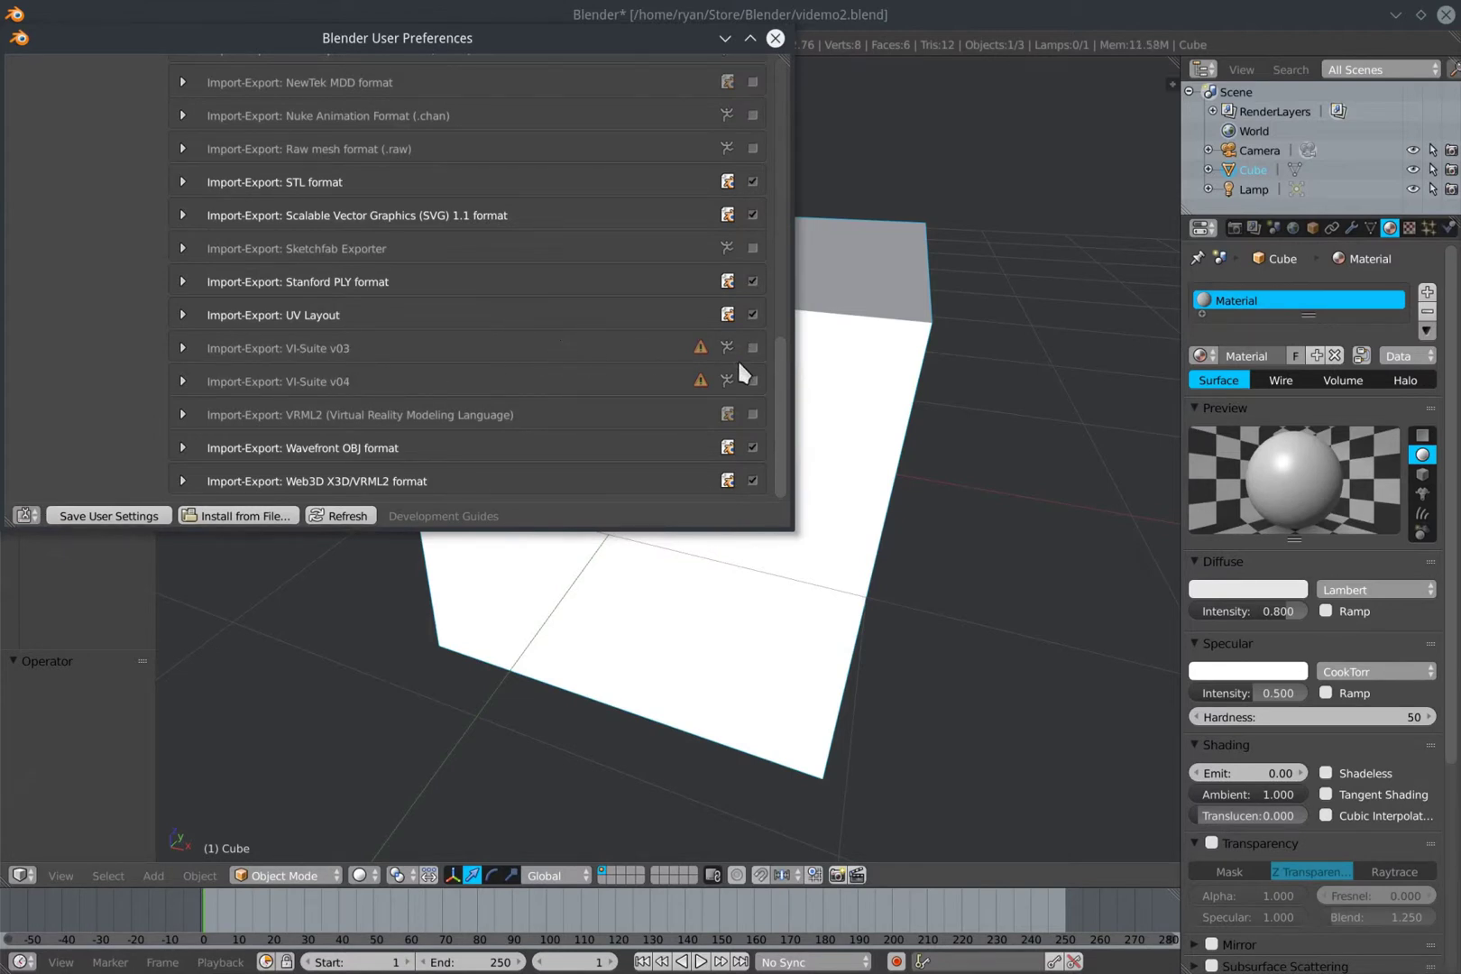
{"action": "left_click", "coordinate": [754, 348]}
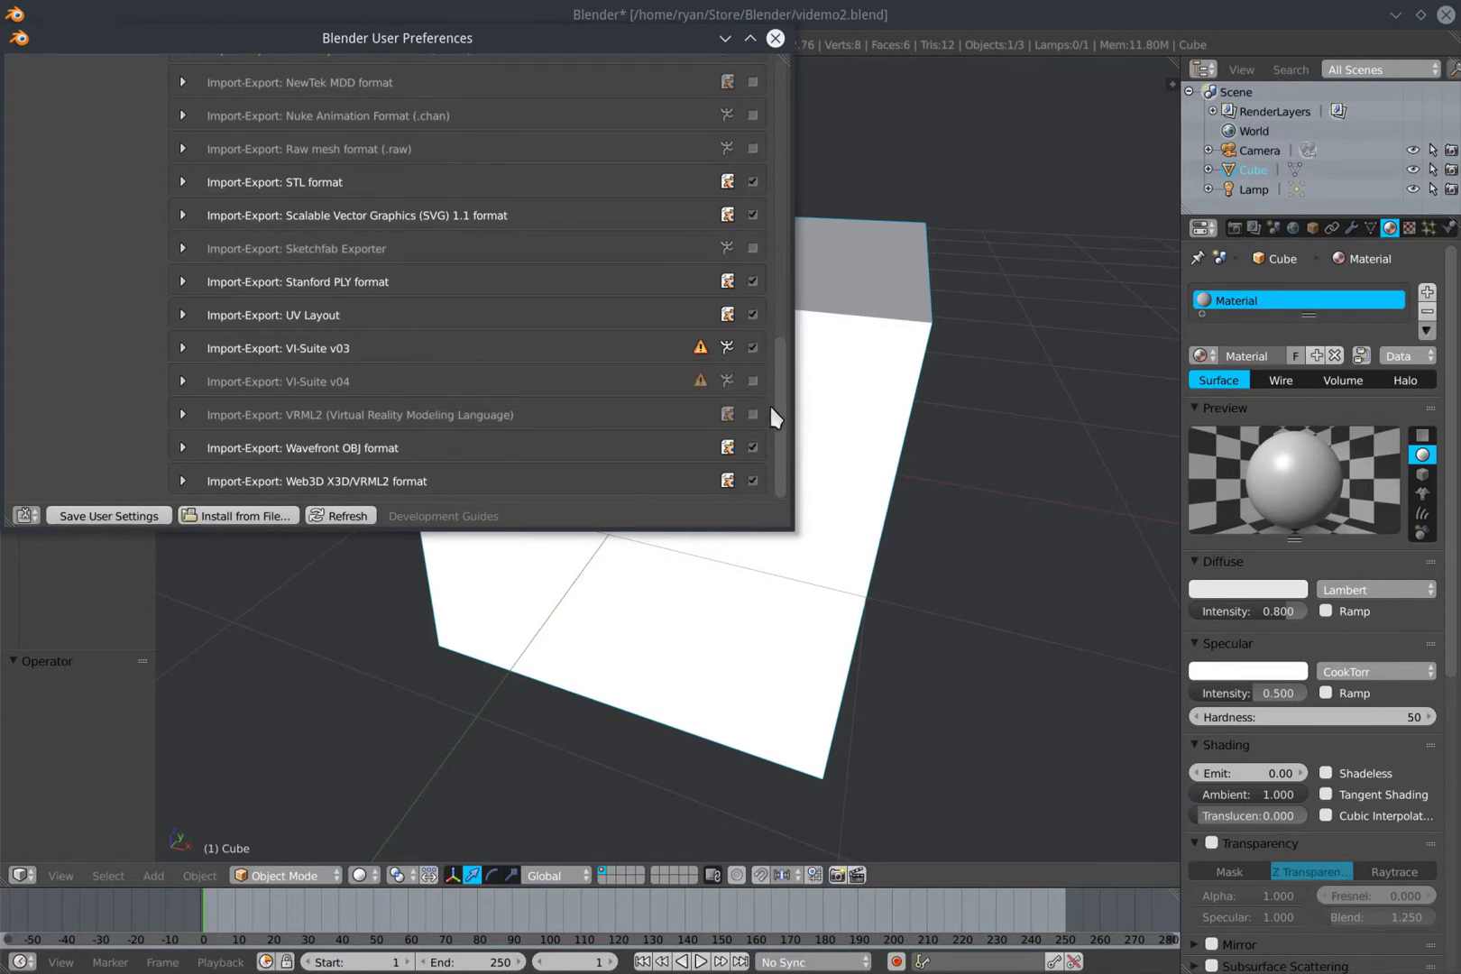
{"action": "left_click_drag", "start_coordinate": [781, 427], "coordinate": [790, 119]}
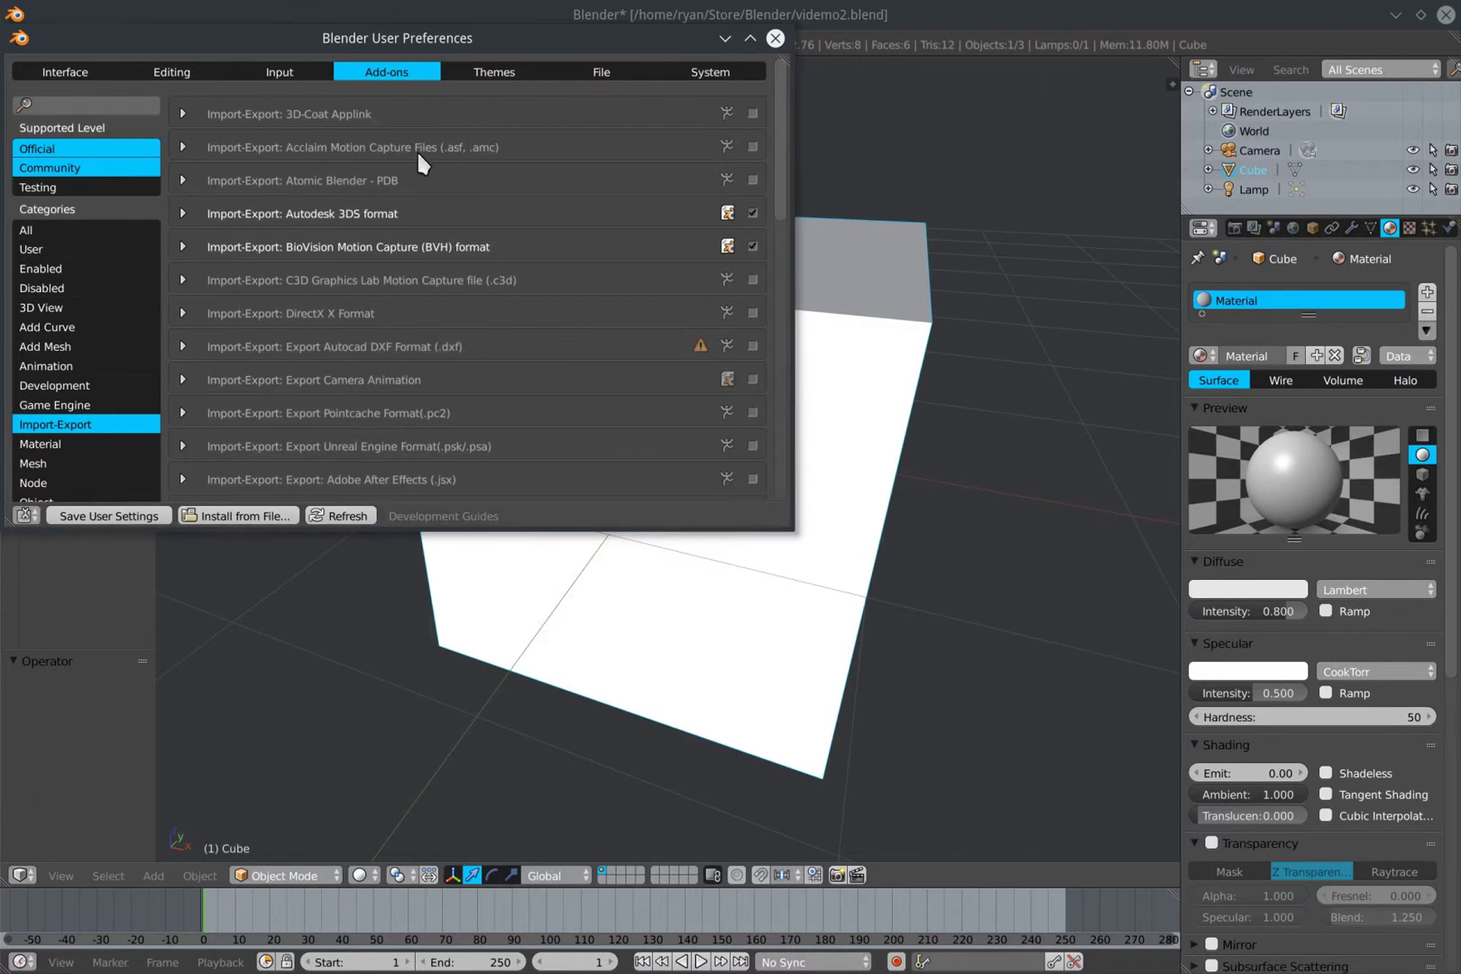
Check the Input preferences, and save the user settings before closing the preferences window
{"action": "left_click", "coordinate": [79, 74]}
{"action": "left_click", "coordinate": [278, 72]}
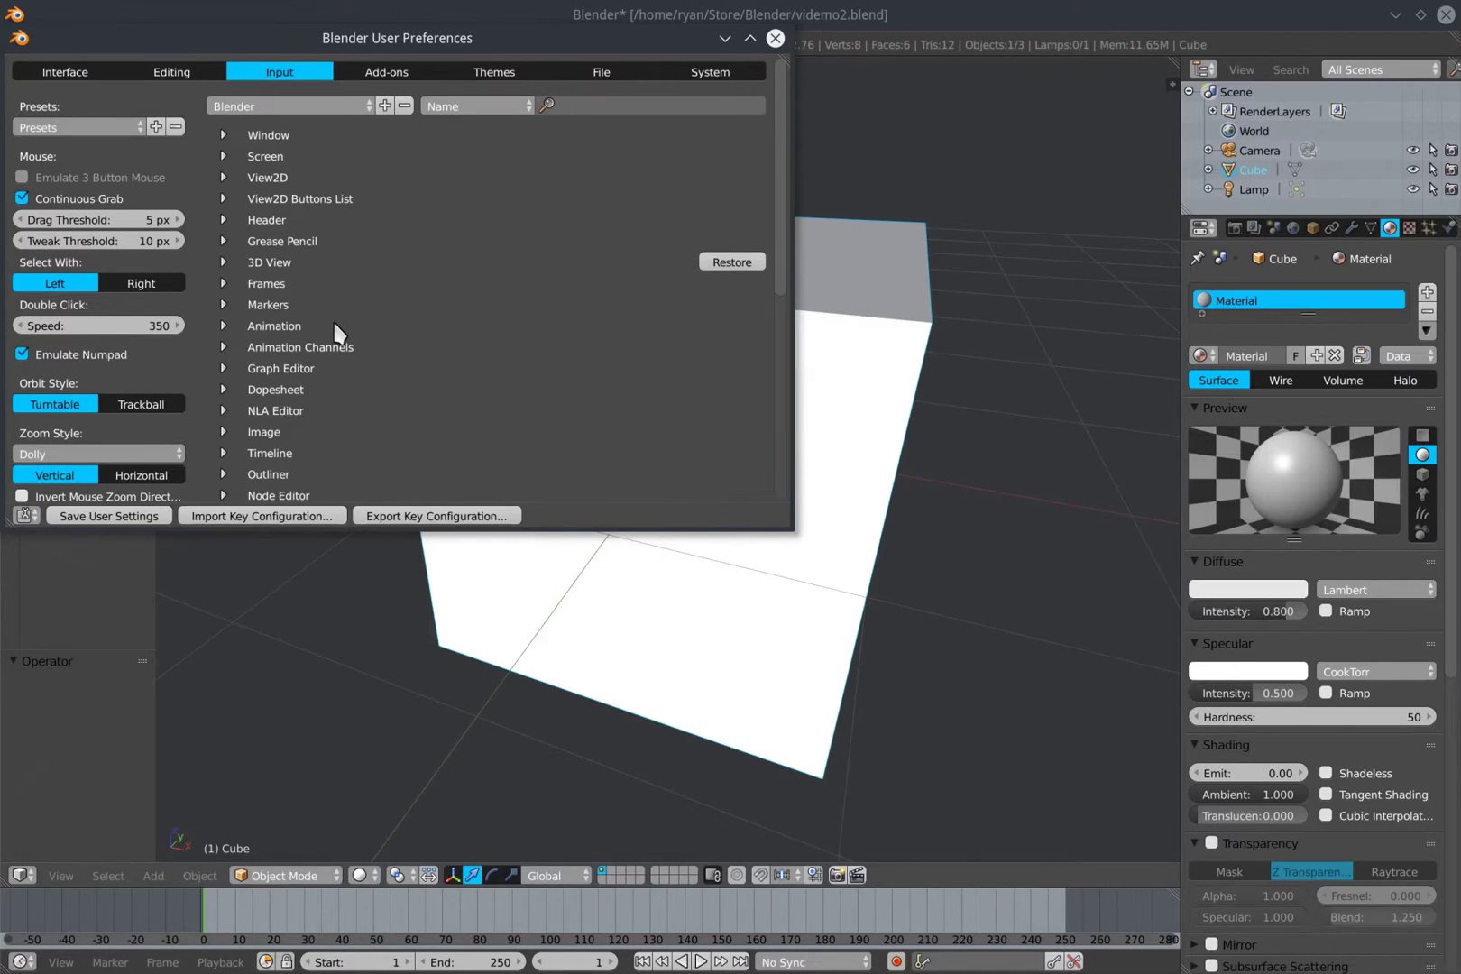
{"action": "left_click", "coordinate": [81, 515]}
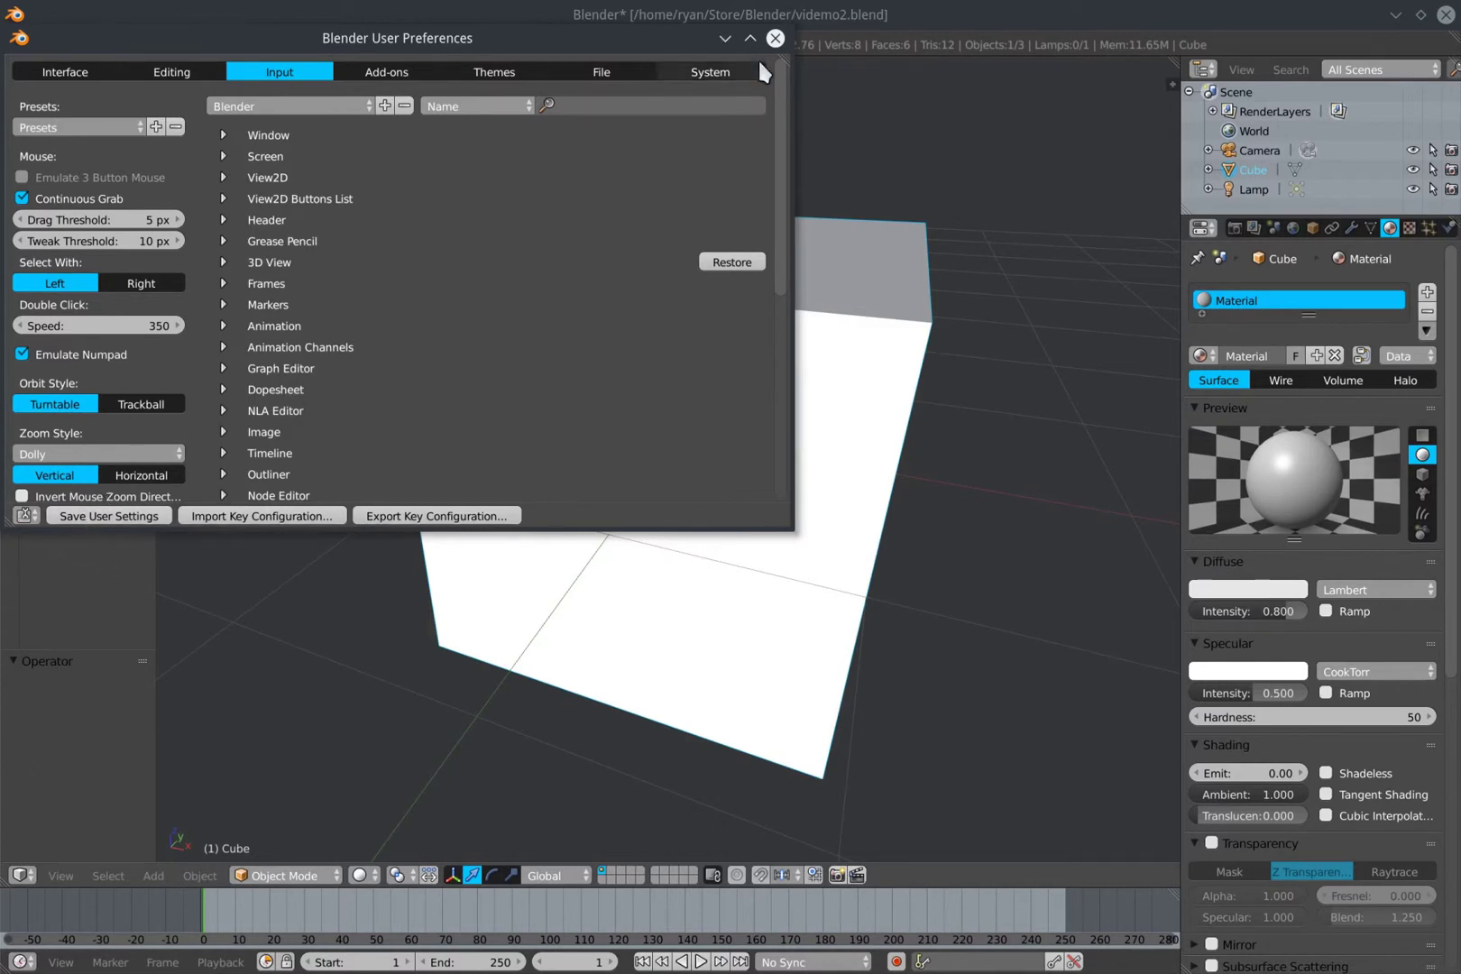
{"action": "left_click", "coordinate": [775, 39]}
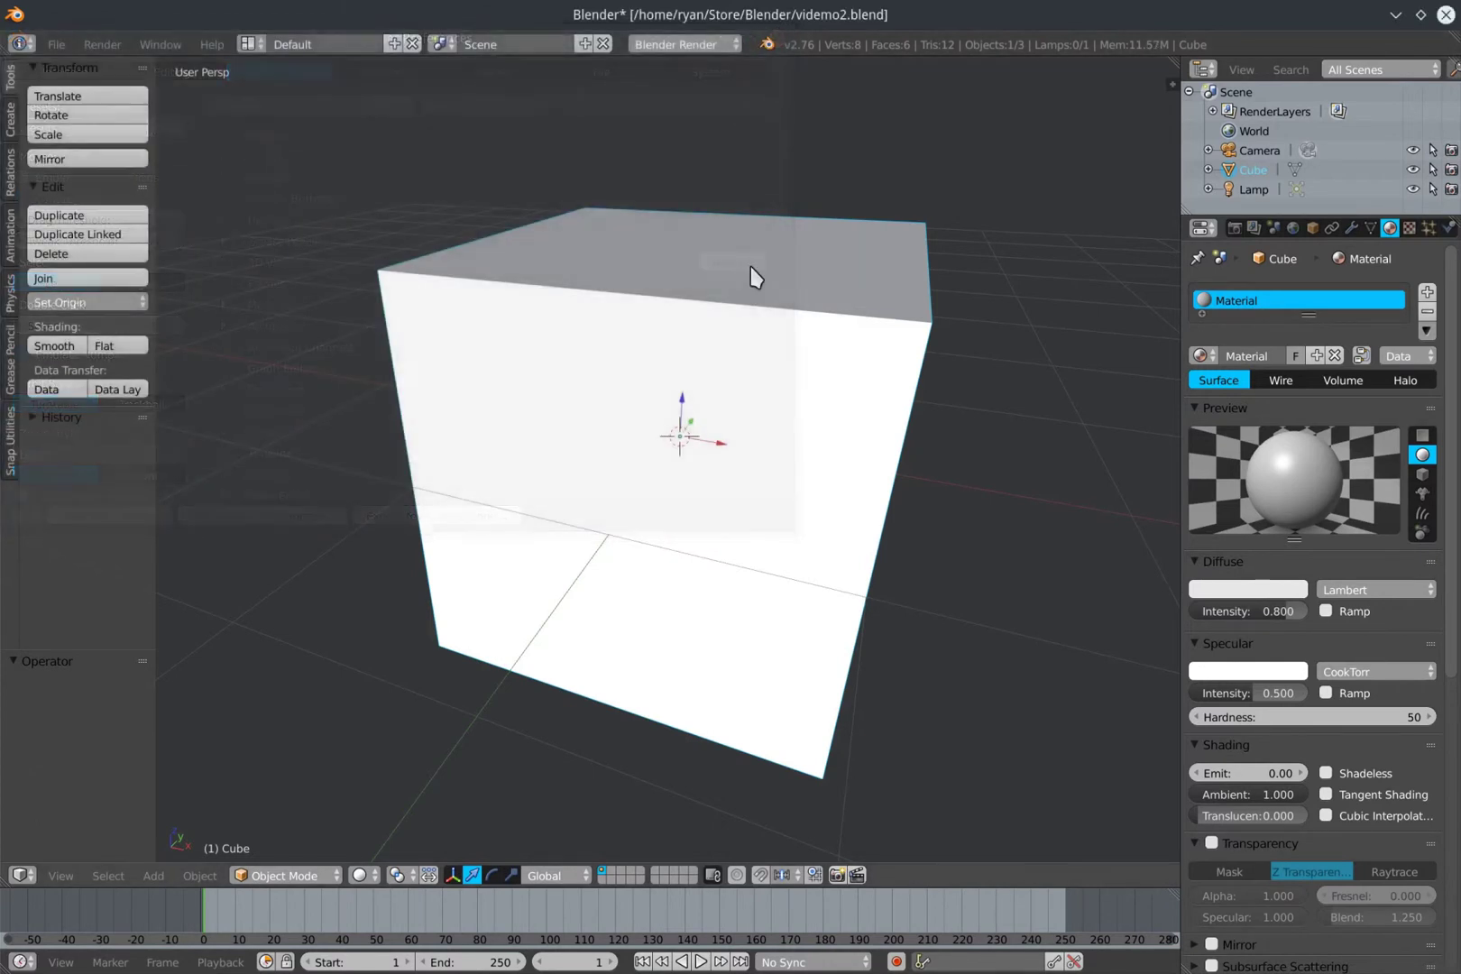
{"action": "middle_click_drag", "start_coordinate": [548, 557], "coordinate": [649, 561]}
{"action": "scroll", "coordinate": [650, 559], "scroll_direction": "down", "scroll_amount": 5}
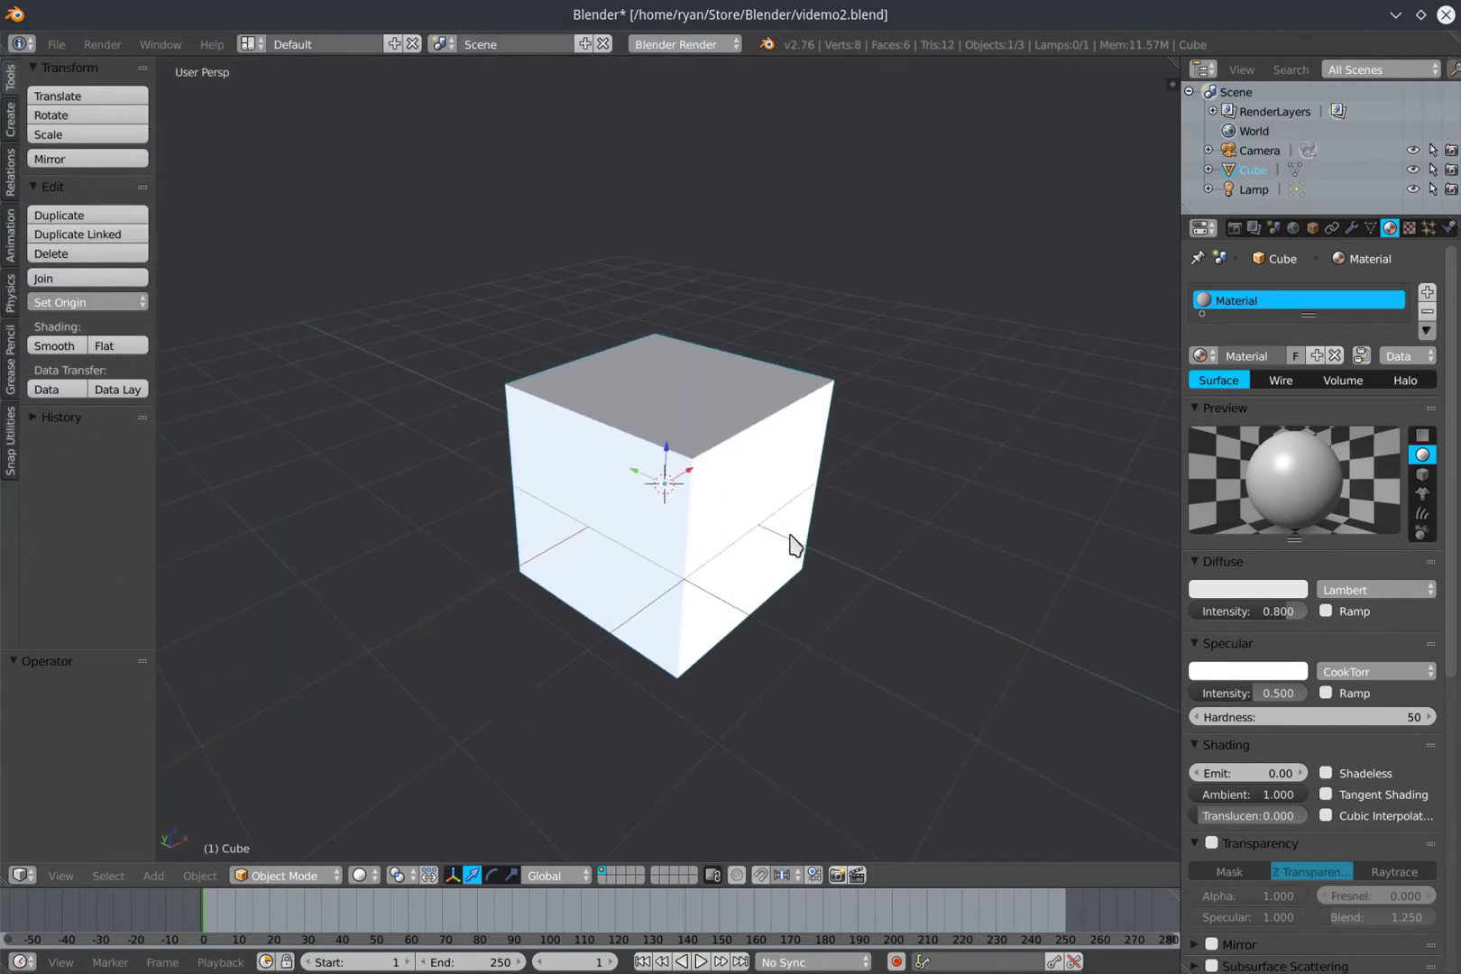
{"action": "middle_click_drag", "start_coordinate": [638, 667], "coordinate": [578, 616]}
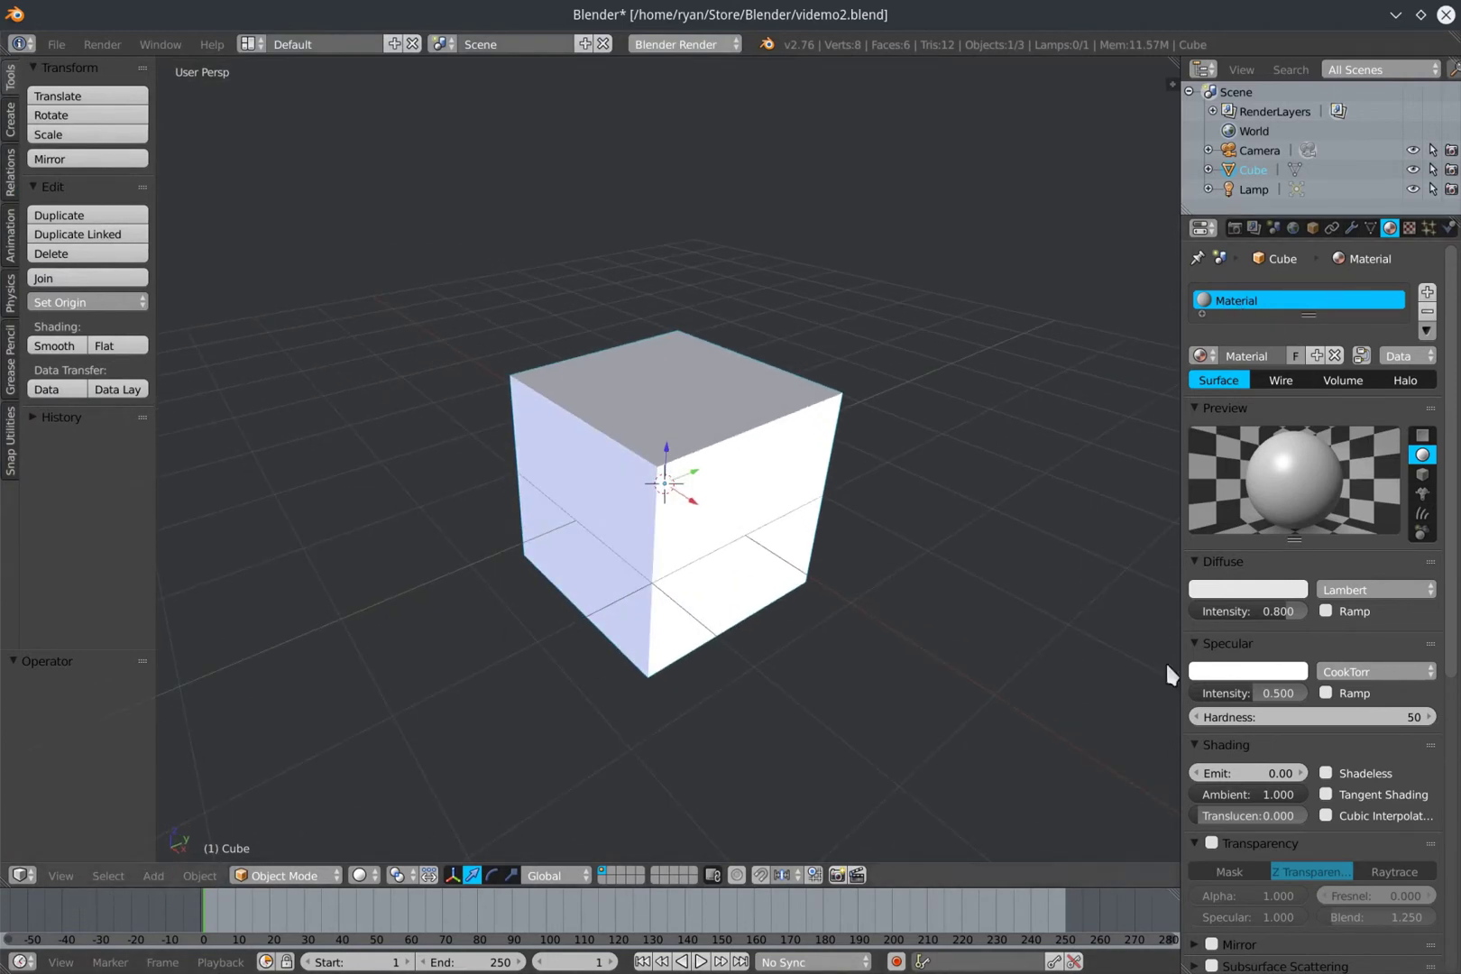
Enlarge the timeline area below the 3D View and slightly widen the Outliner and Properties column
{"action": "left_click_drag", "start_coordinate": [85, 886], "coordinate": [80, 740]}
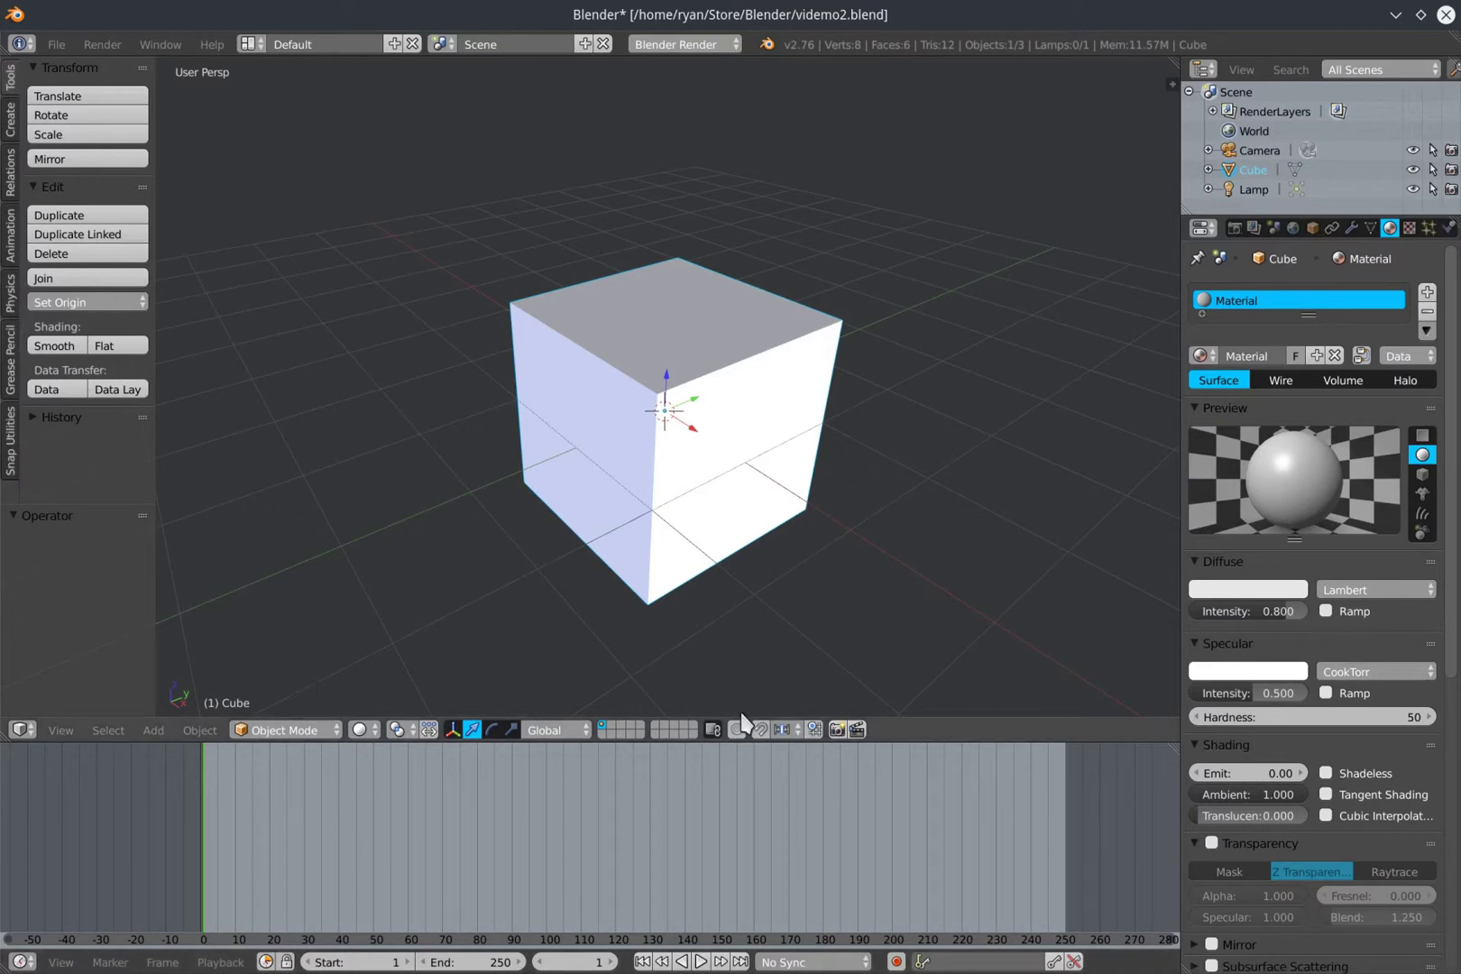
{"action": "left_click_drag", "start_coordinate": [962, 719], "coordinate": [956, 803]}
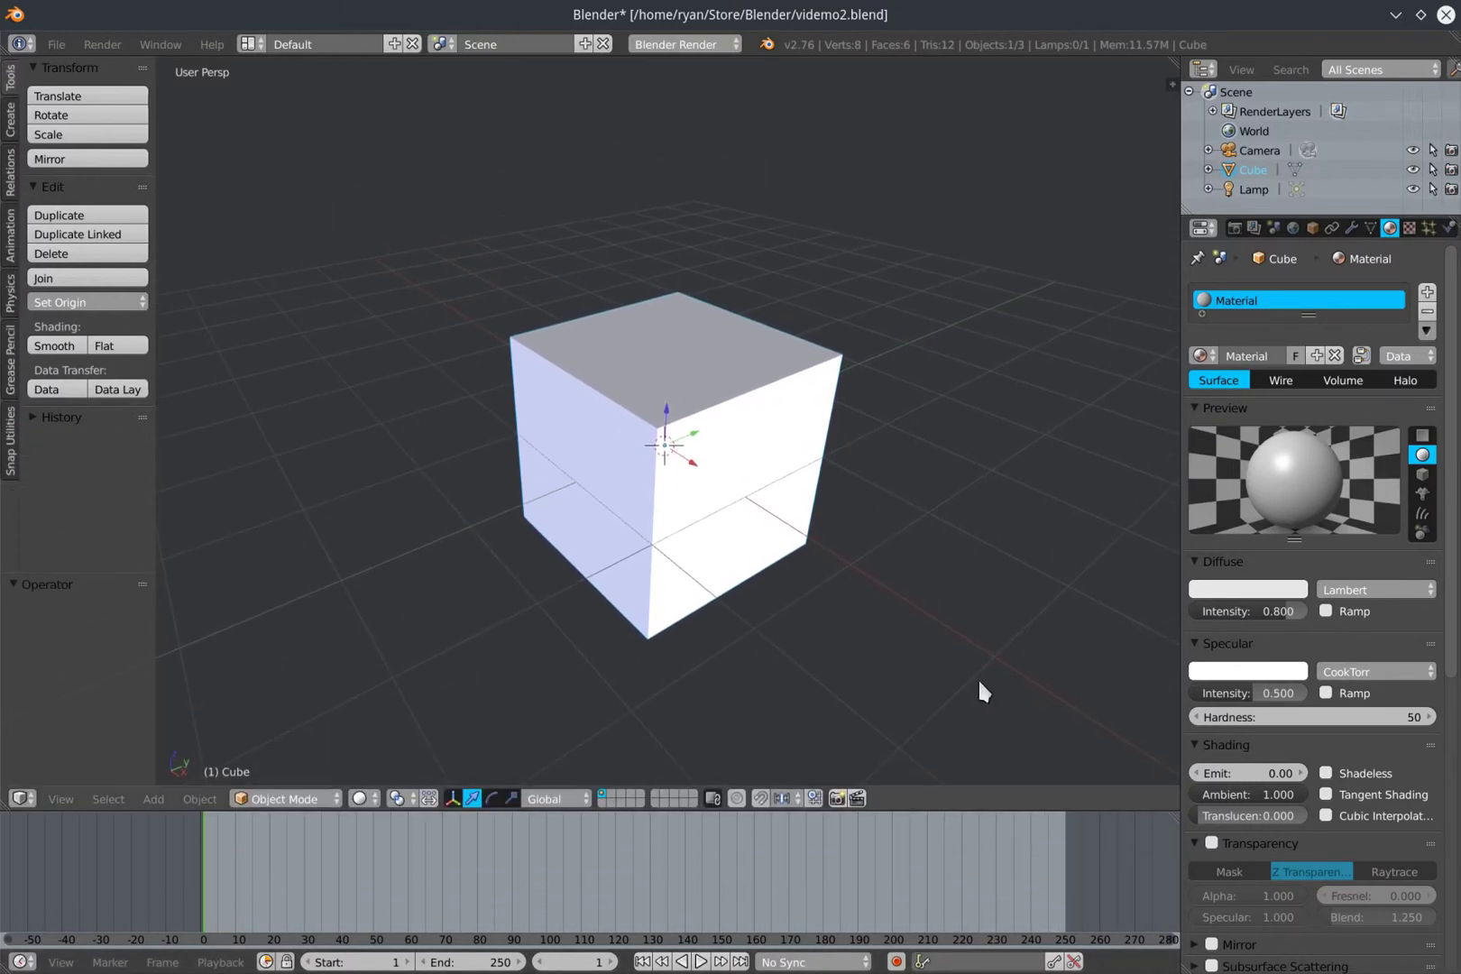
{"action": "mouse_move", "coordinate": [1176, 512]}
{"action": "left_mouse_down"}
{"action": "mouse_move", "coordinate": [1034, 512]}
{"action": "mouse_move", "coordinate": [1170, 510]}
{"action": "left_mouse_up"}
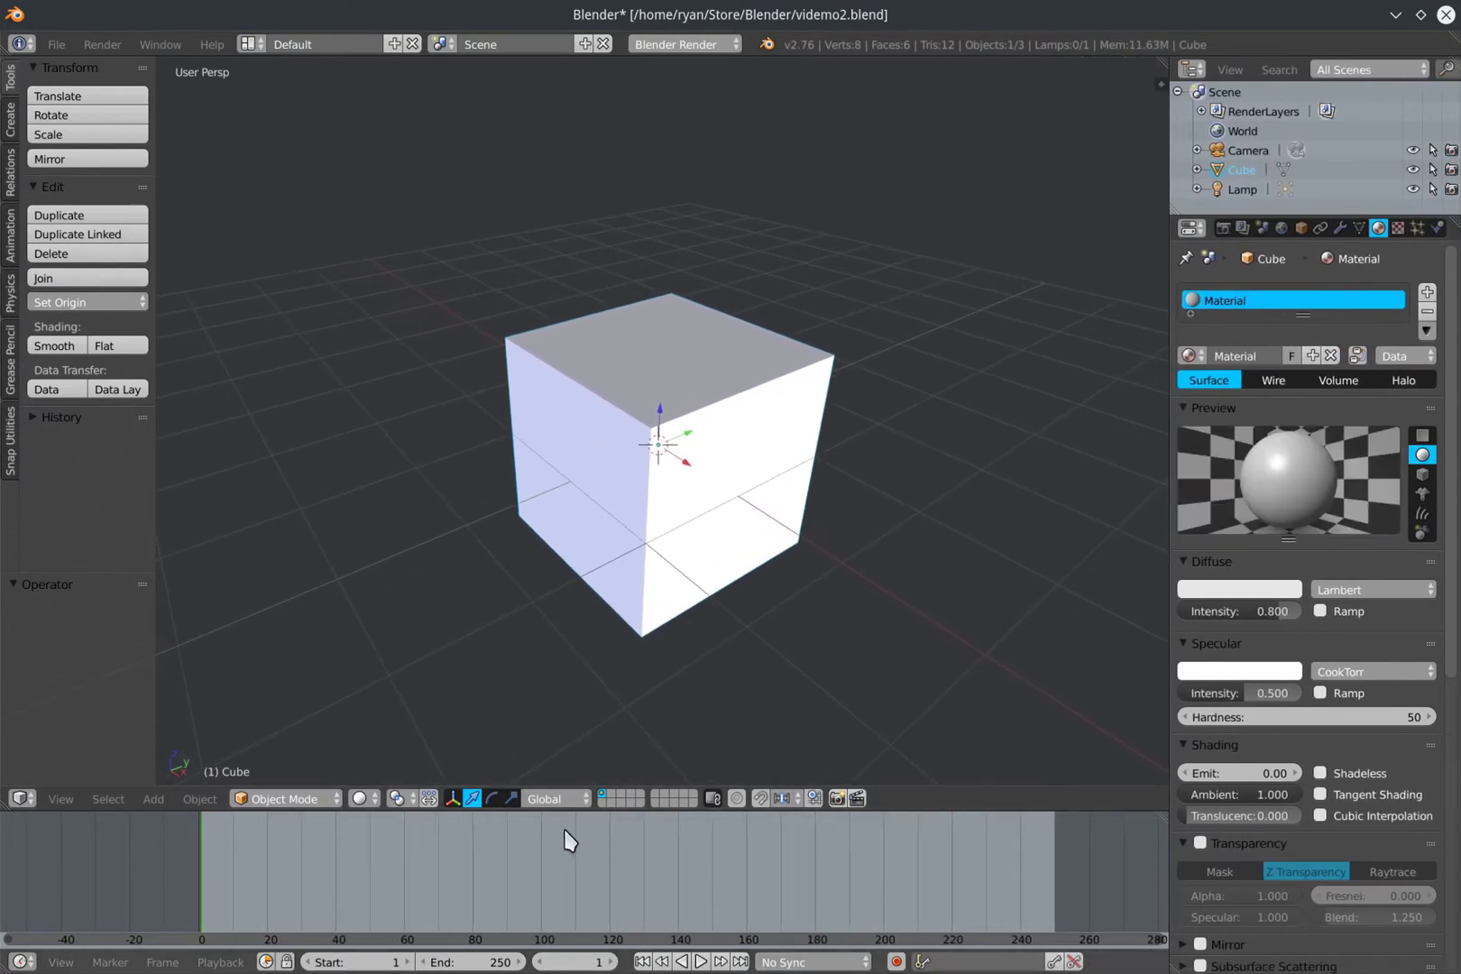
Switch the main area through the Logic Editor, Dope Sheet and Python Console, and return it to the 3D View
{"action": "left_click", "coordinate": [22, 798]}
{"action": "left_click", "coordinate": [81, 544]}
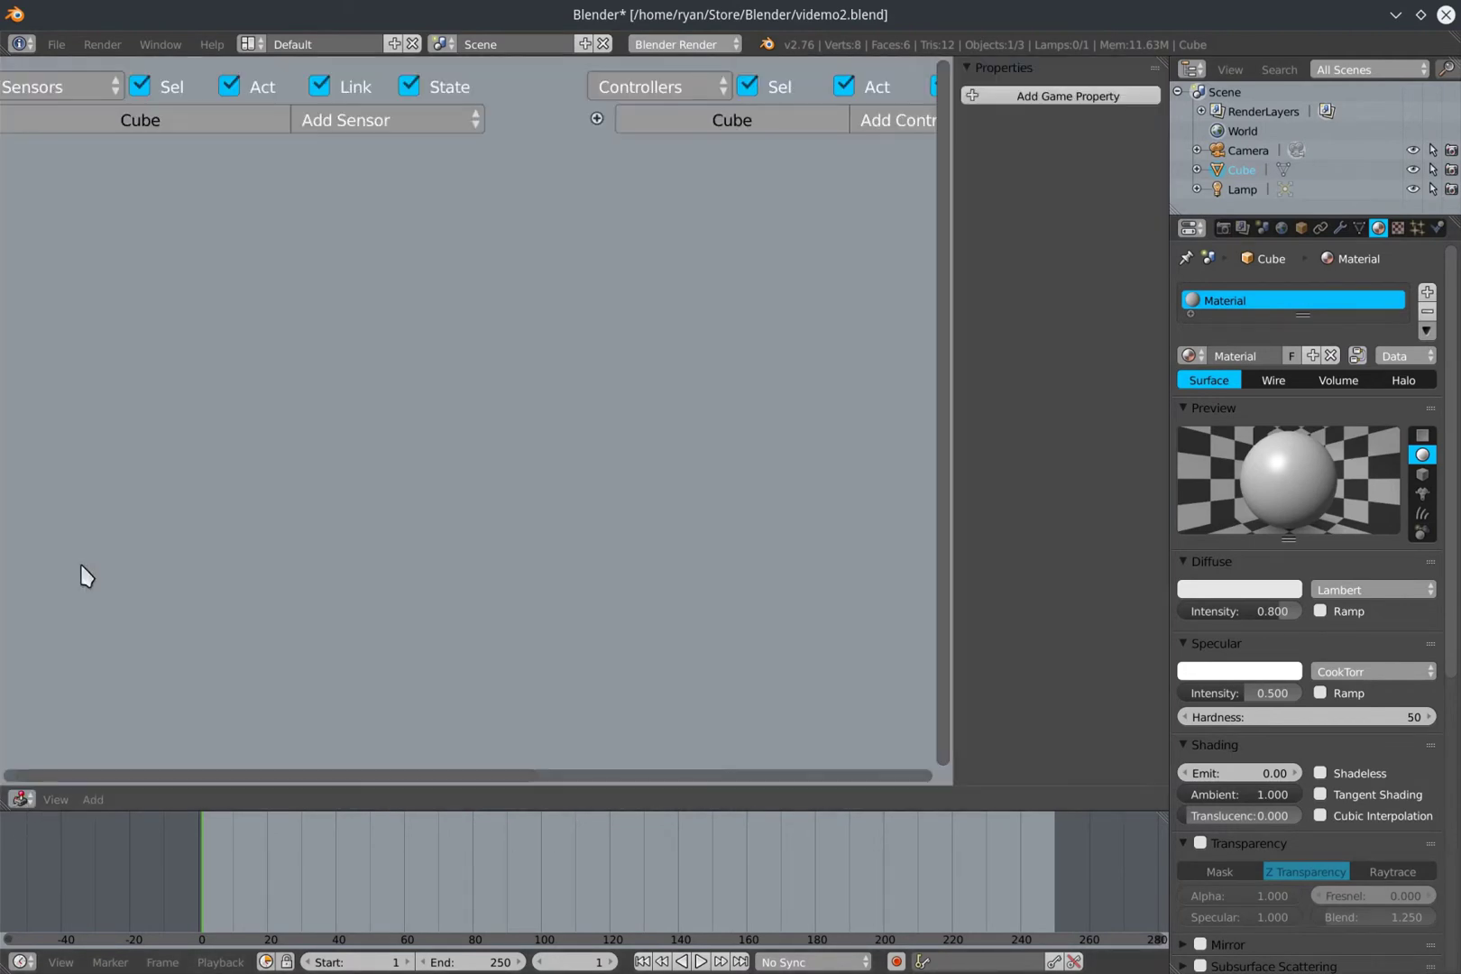
{"action": "left_click", "coordinate": [21, 799]}
{"action": "left_click", "coordinate": [70, 703]}
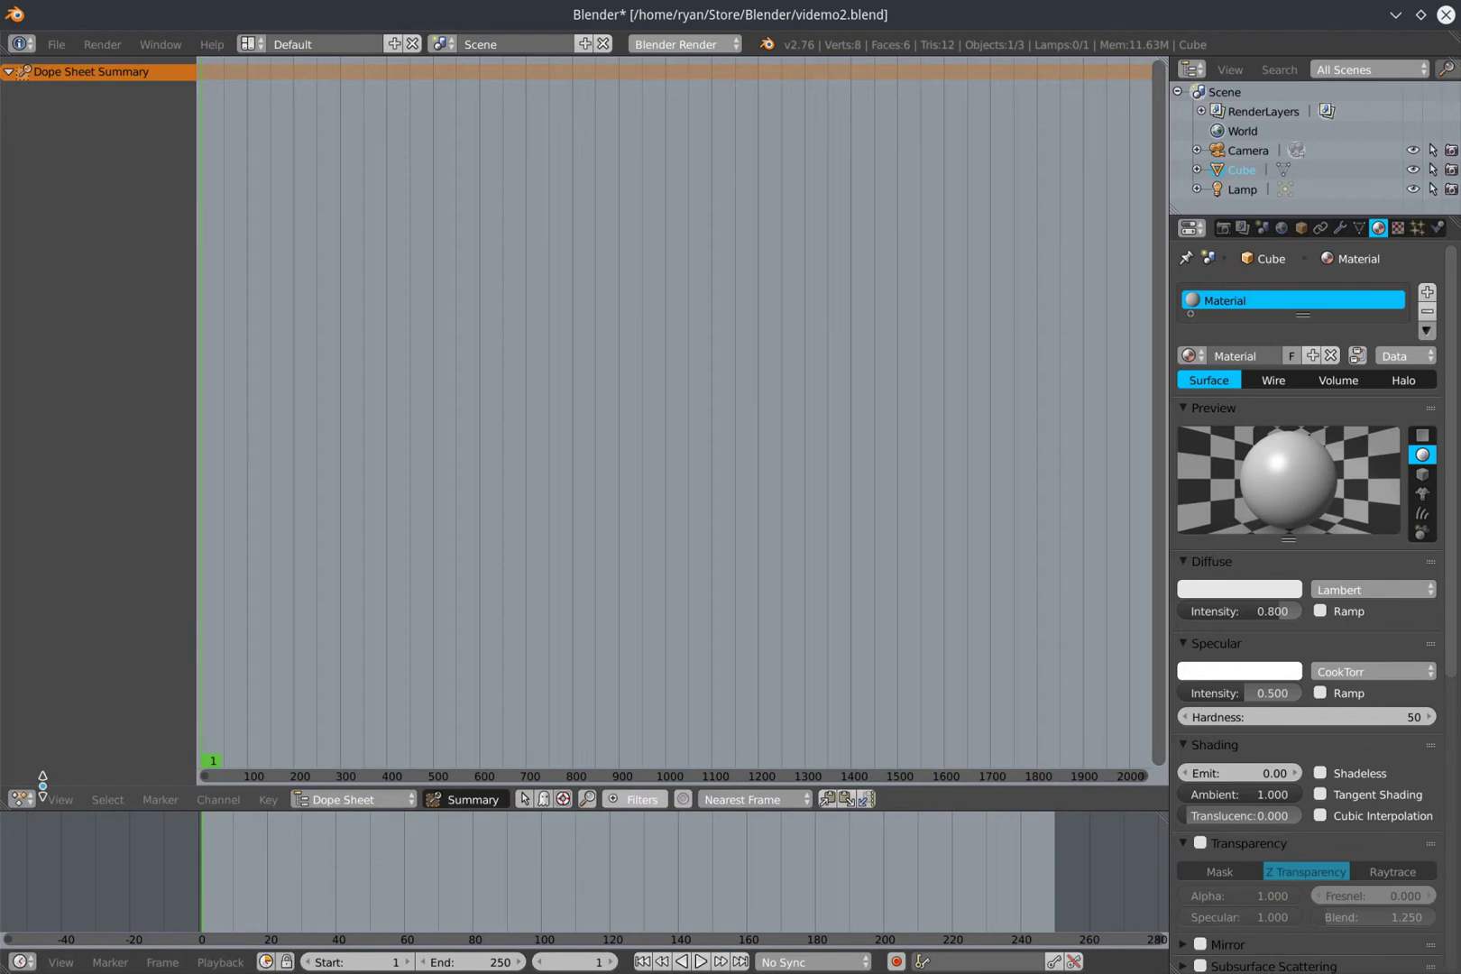
{"action": "left_click", "coordinate": [21, 799]}
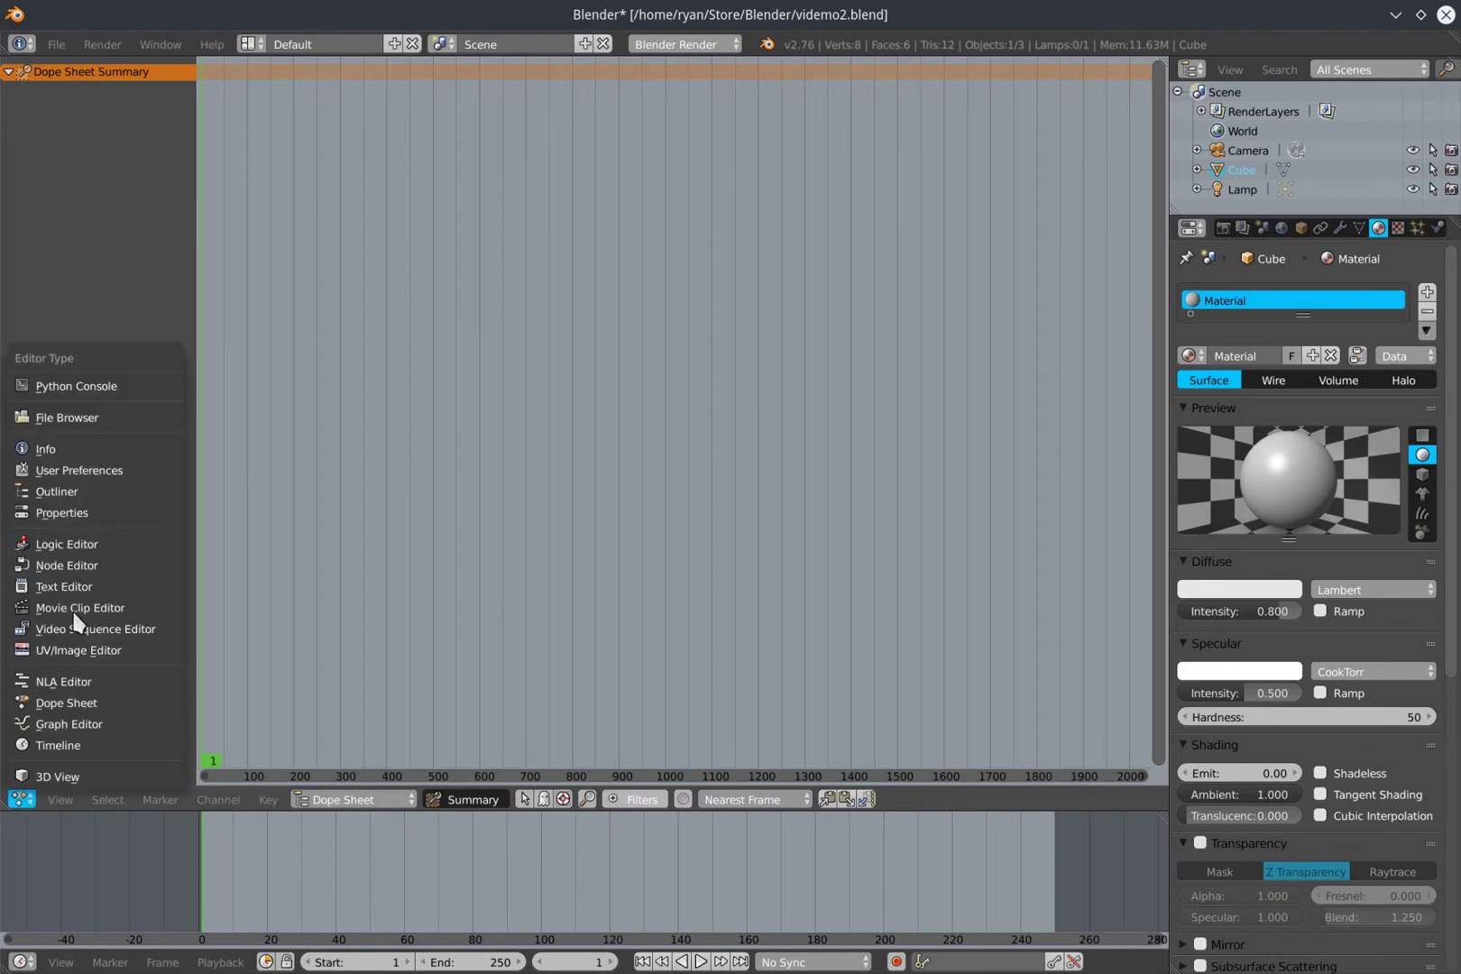
{"action": "left_click", "coordinate": [90, 387]}
{"action": "left_click", "coordinate": [22, 799]}
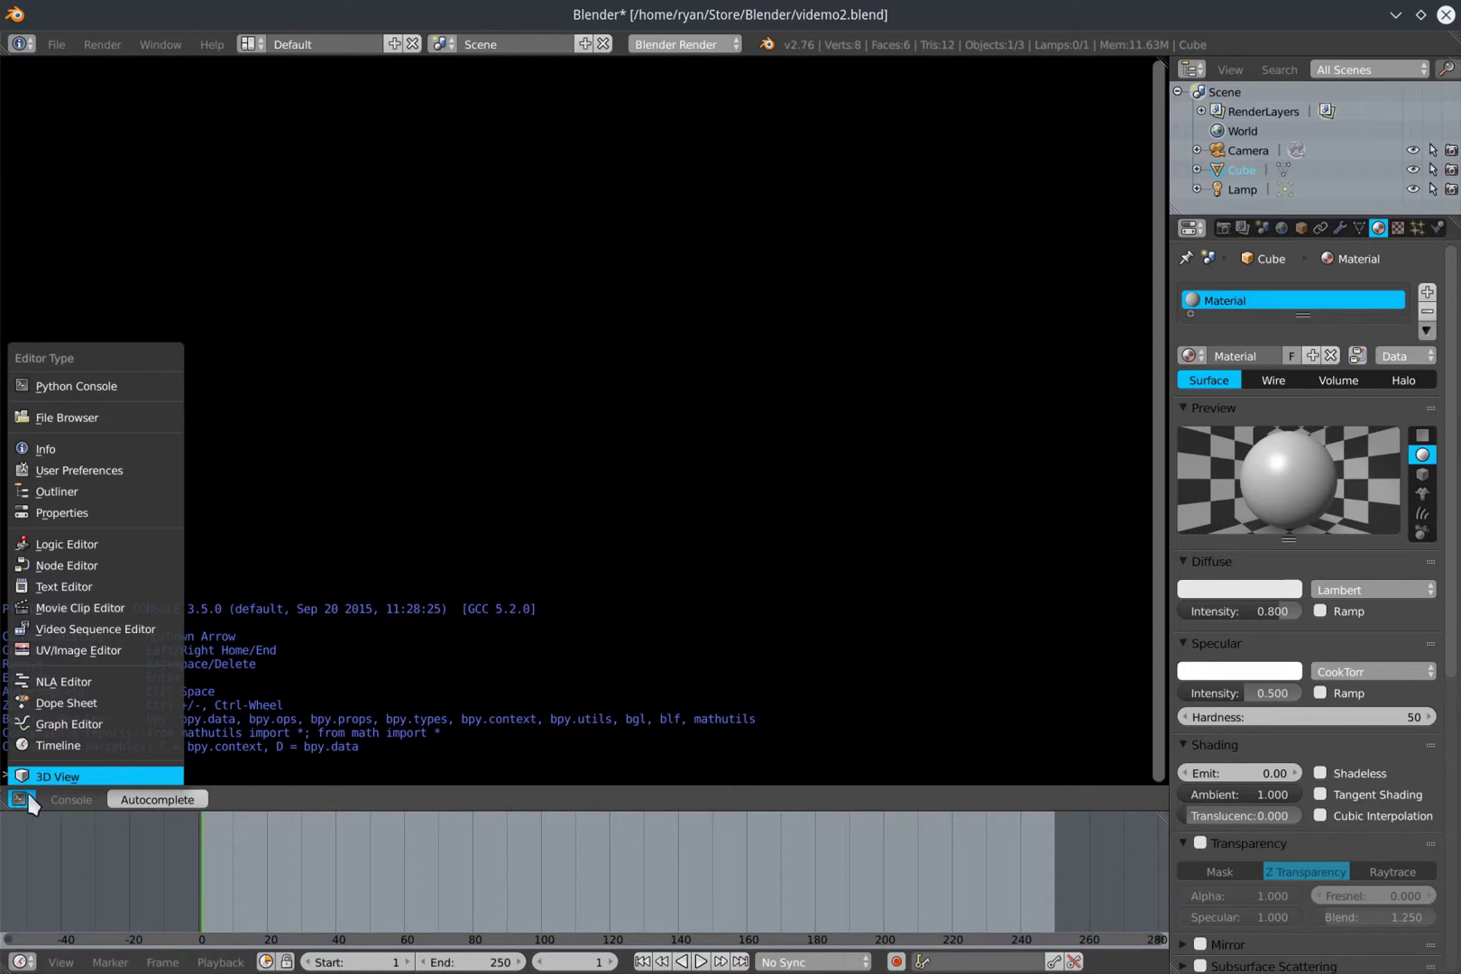
{"action": "left_click", "coordinate": [26, 799]}
{"action": "left_click", "coordinate": [22, 799]}
{"action": "left_click", "coordinate": [54, 776]}
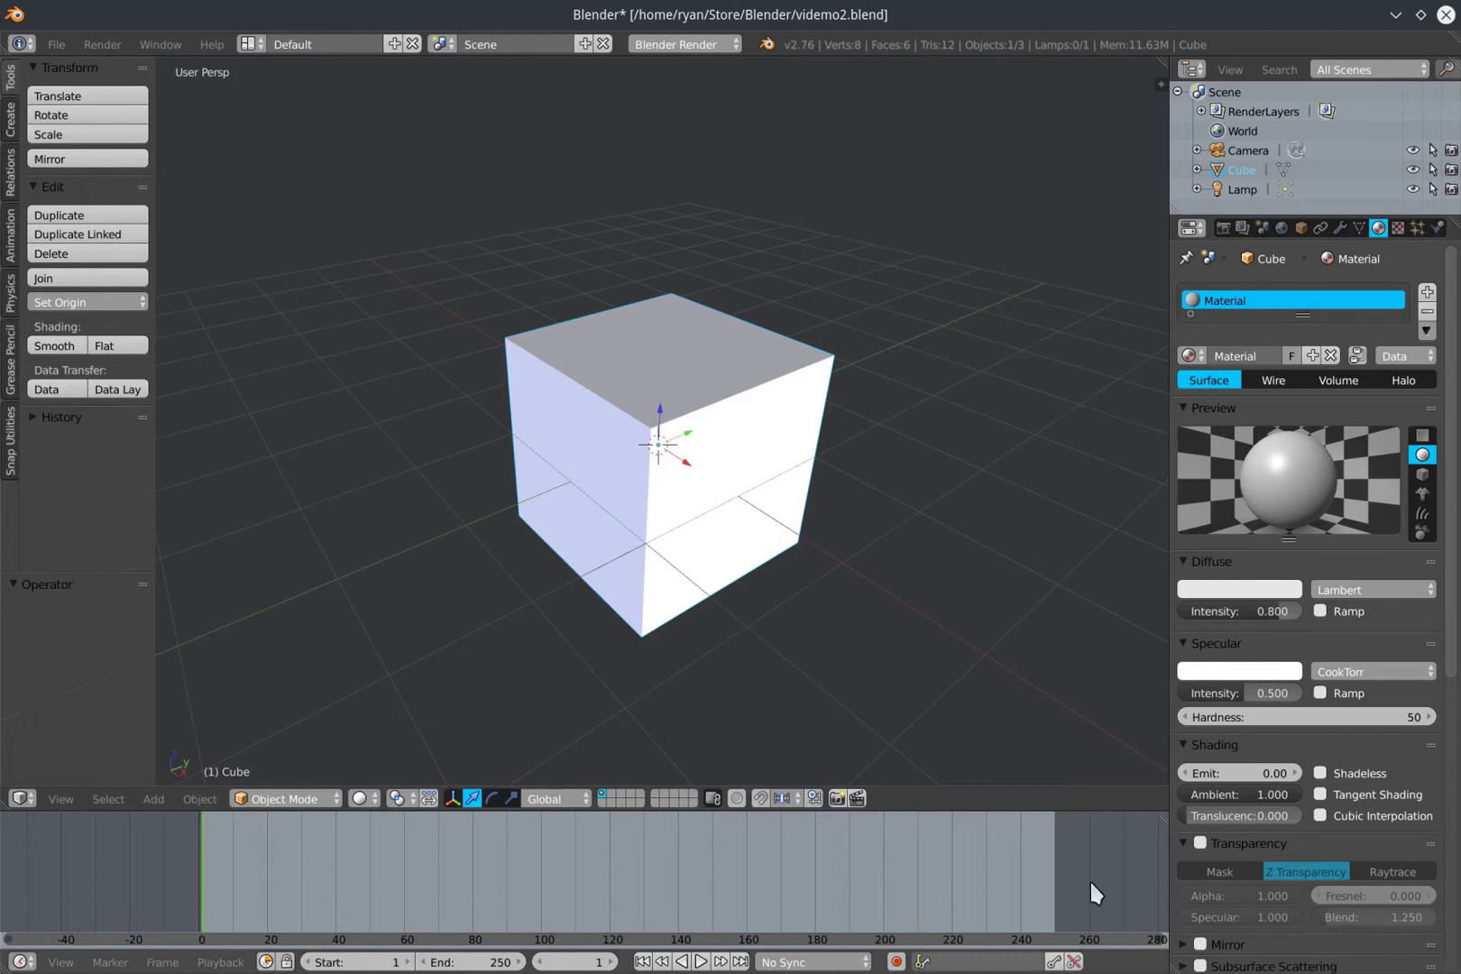
Change the timeline area below the 3D View into a Node Editor
{"action": "left_click", "coordinate": [24, 961]}
{"action": "left_click", "coordinate": [83, 726]}
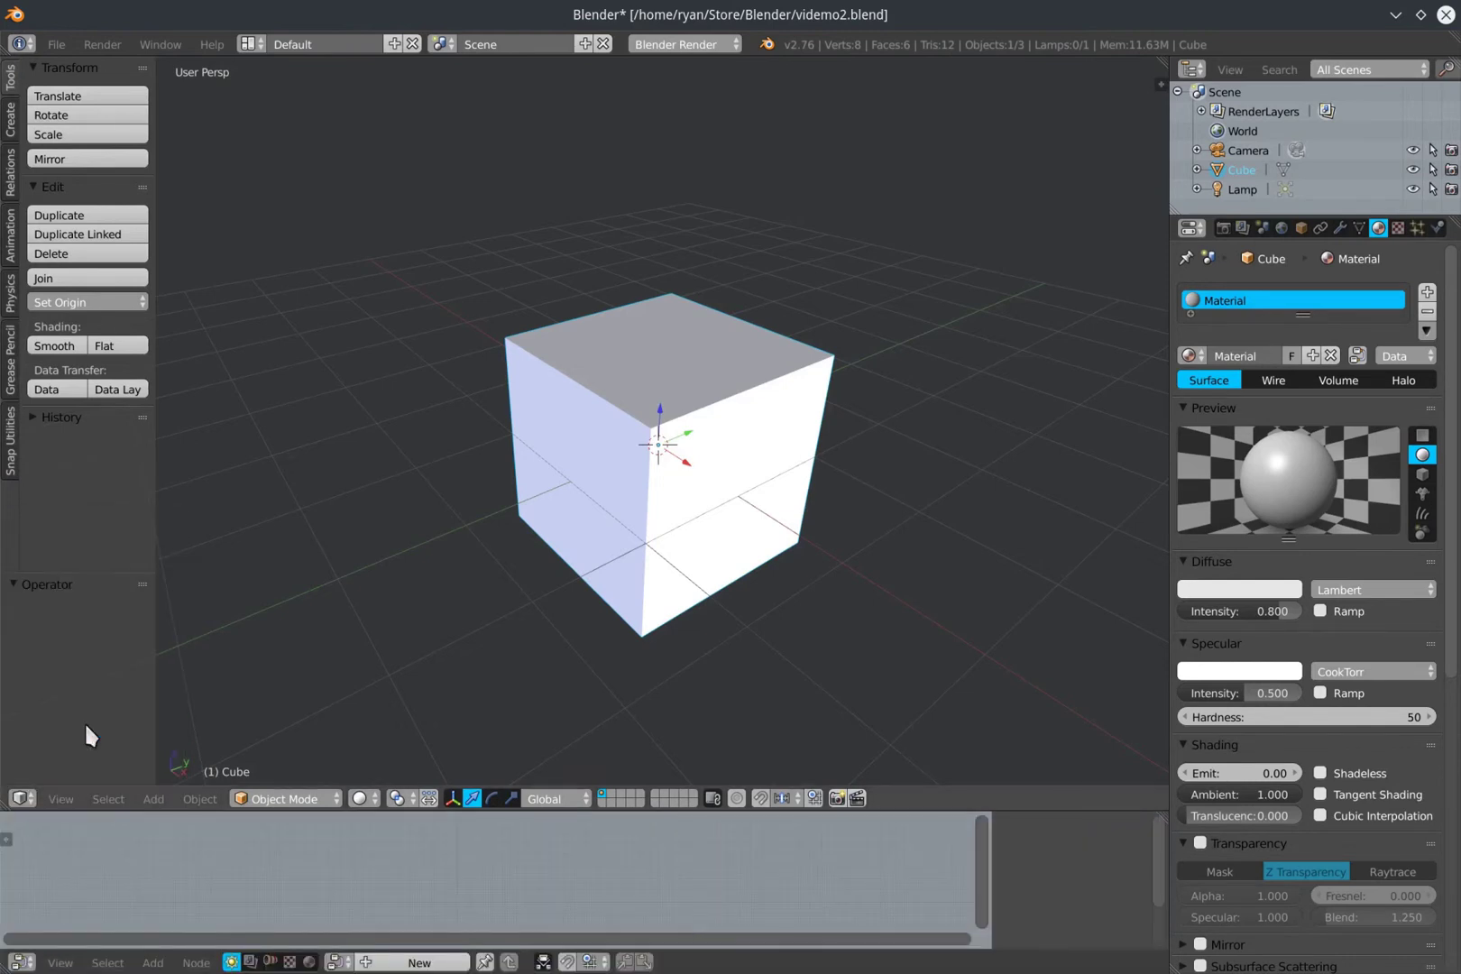
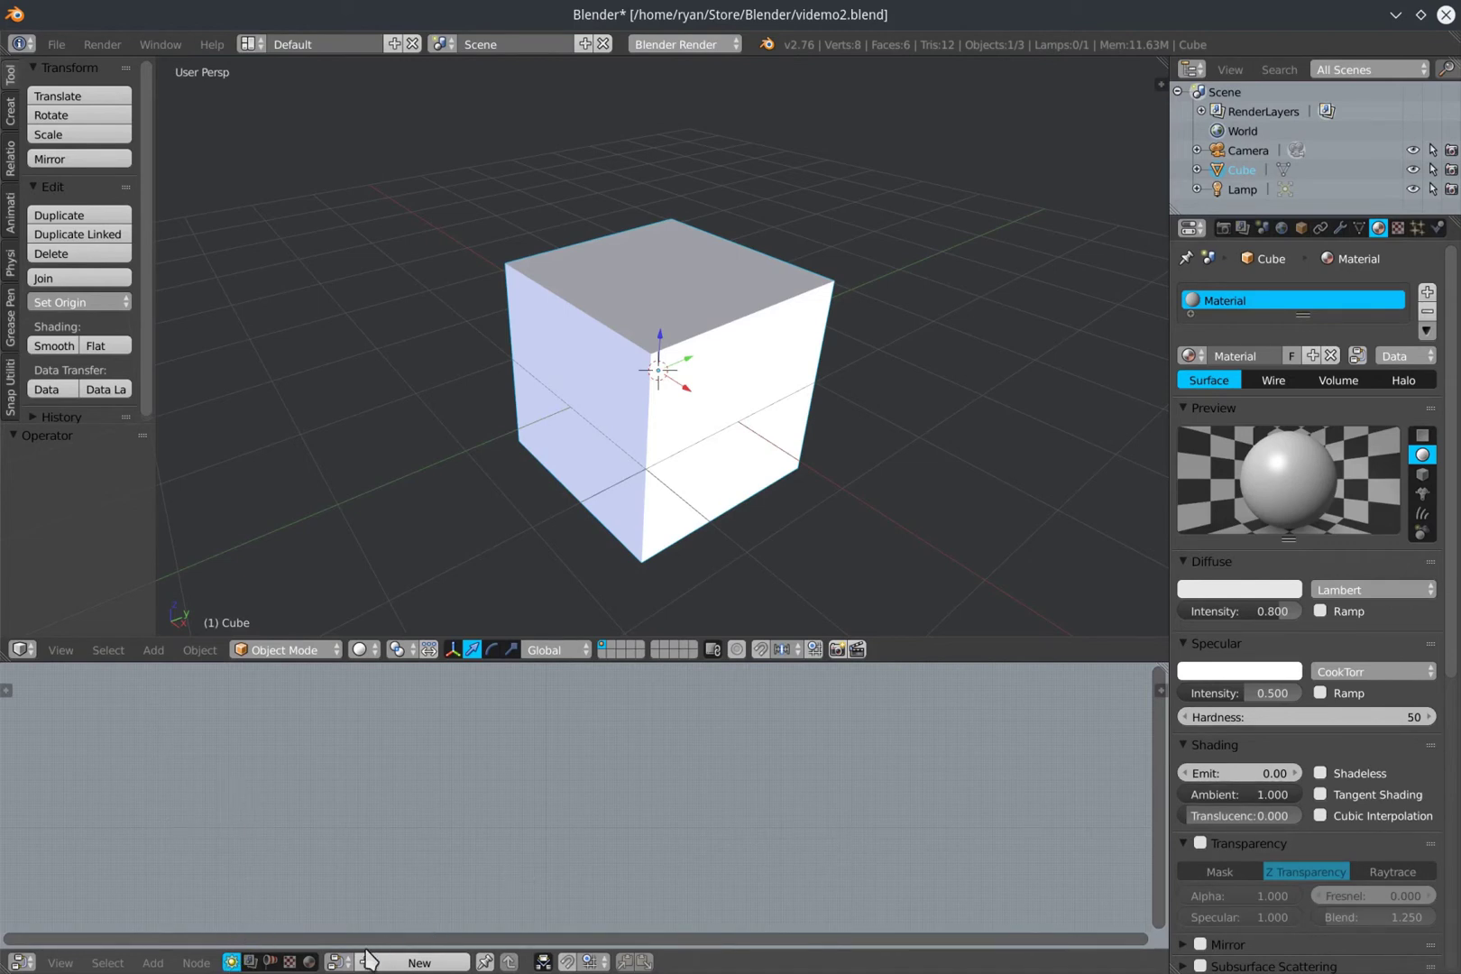
Create a new VI Network node tree in the Node Editor
{"action": "left_click", "coordinate": [340, 963]}
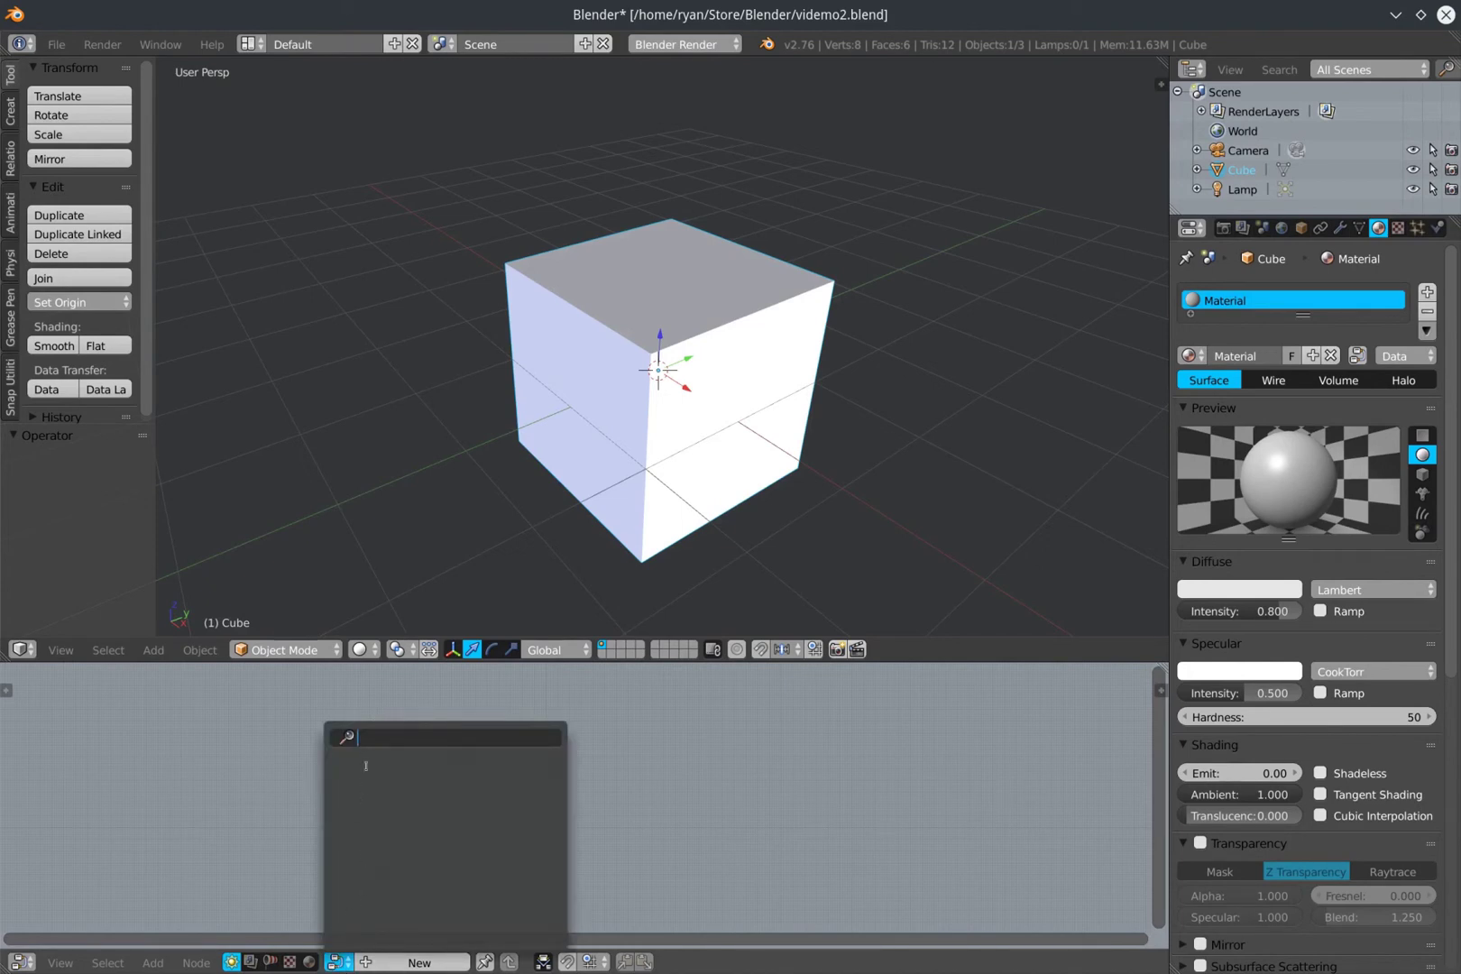
{"action": "key", "text": "Escape"}
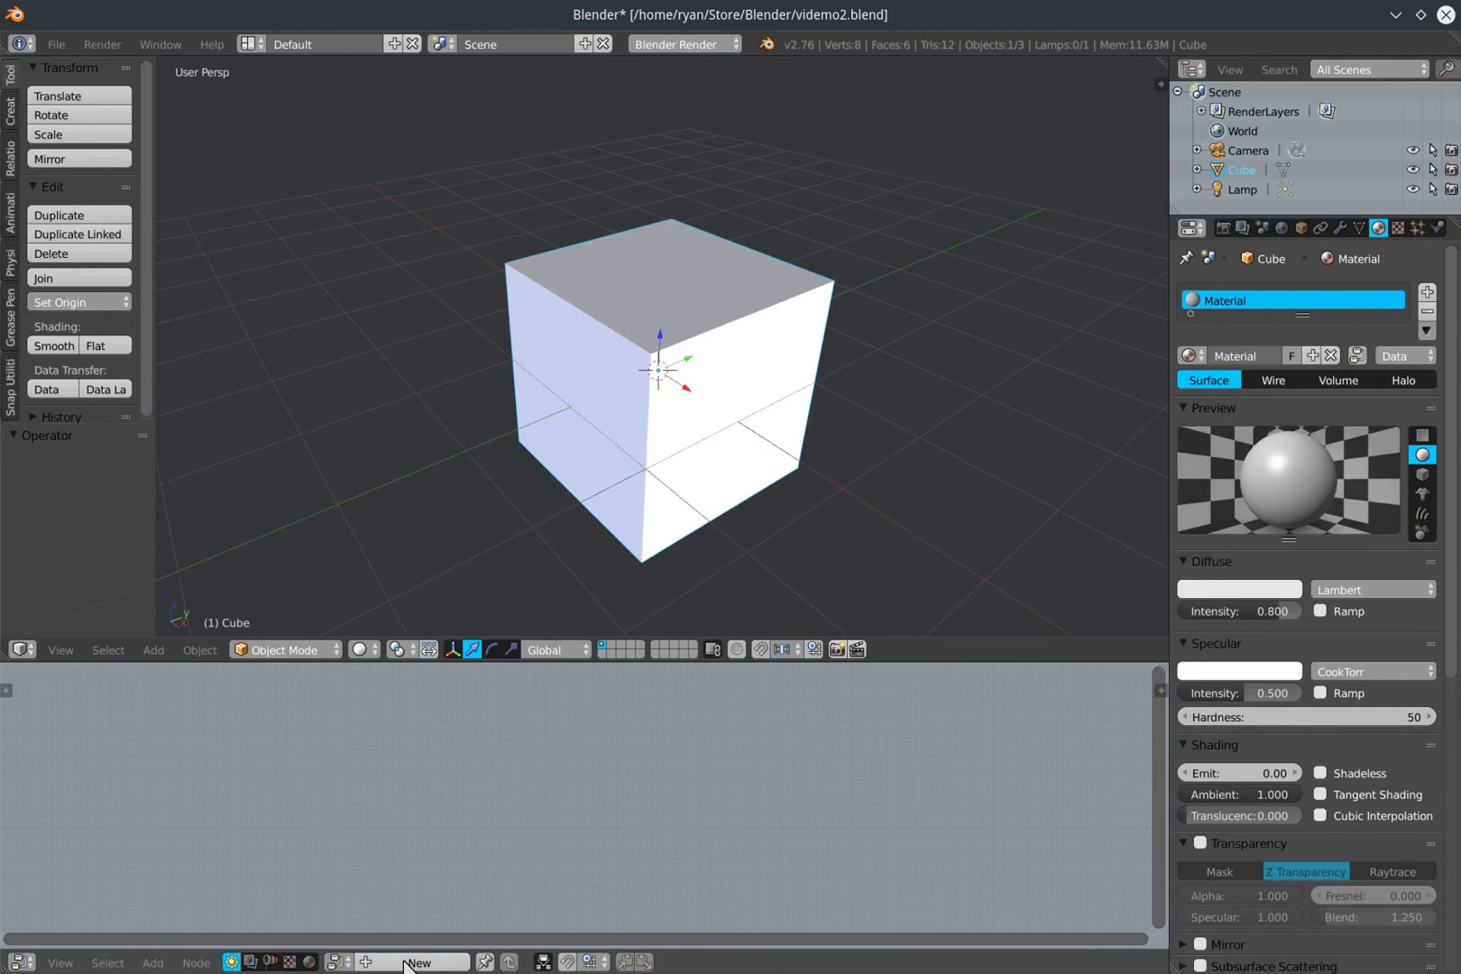
{"action": "left_click", "coordinate": [405, 962]}
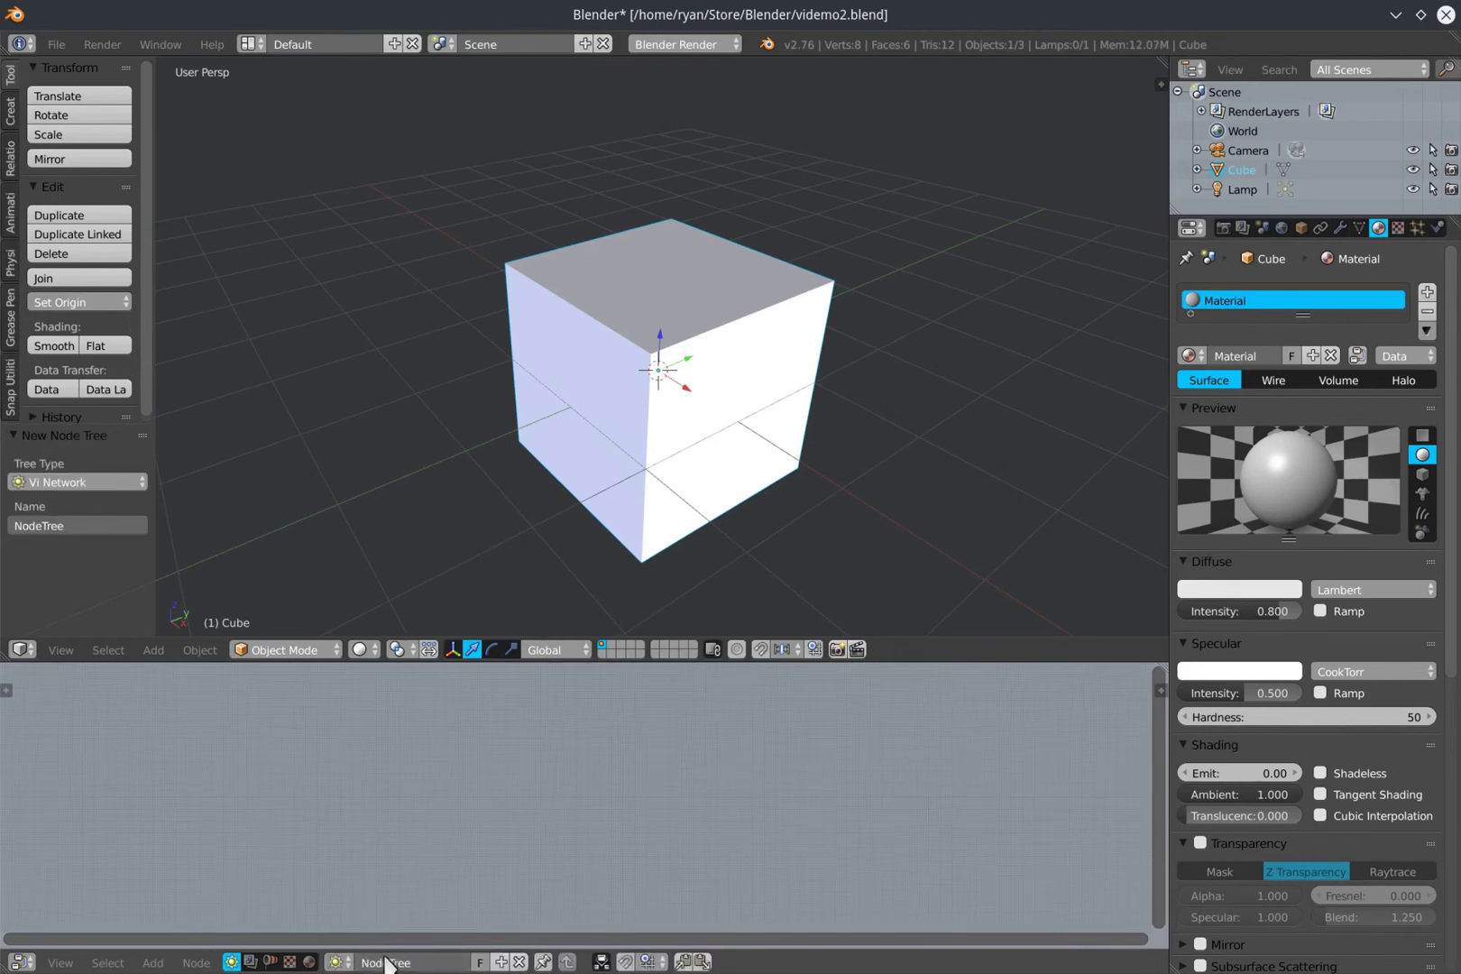
Add a VI Location input node to the node tree, place it in the empty Node Editor and enlarge it to a readable size
{"action": "left_click", "coordinate": [157, 961]}
{"action": "mouse_move", "coordinate": [193, 827]}
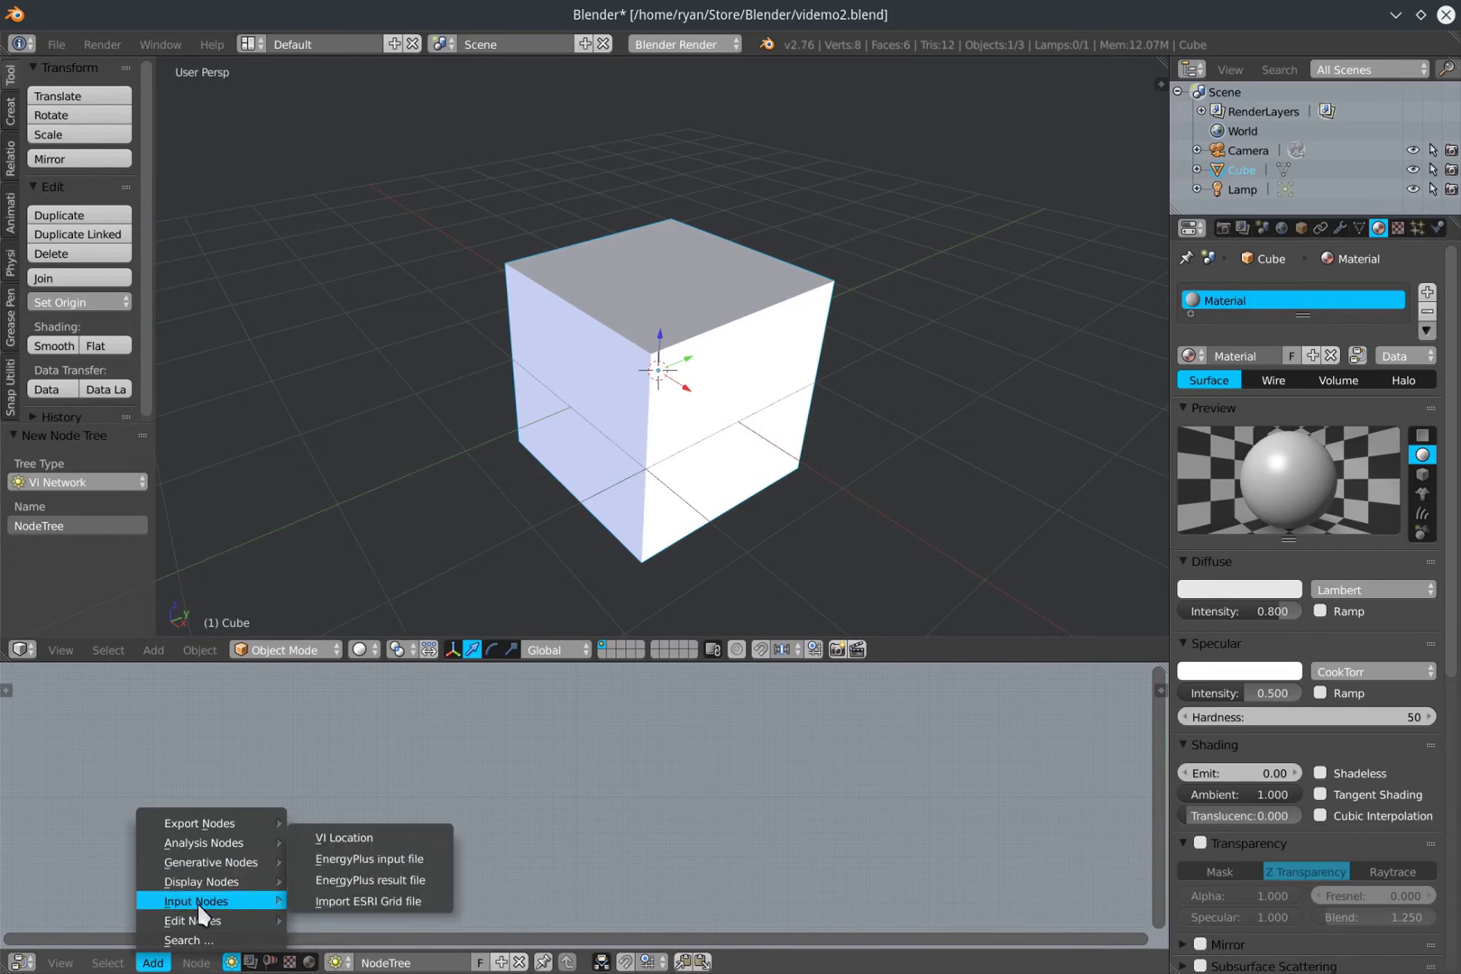
{"action": "left_click", "coordinate": [366, 839]}
{"action": "left_click", "coordinate": [257, 801]}
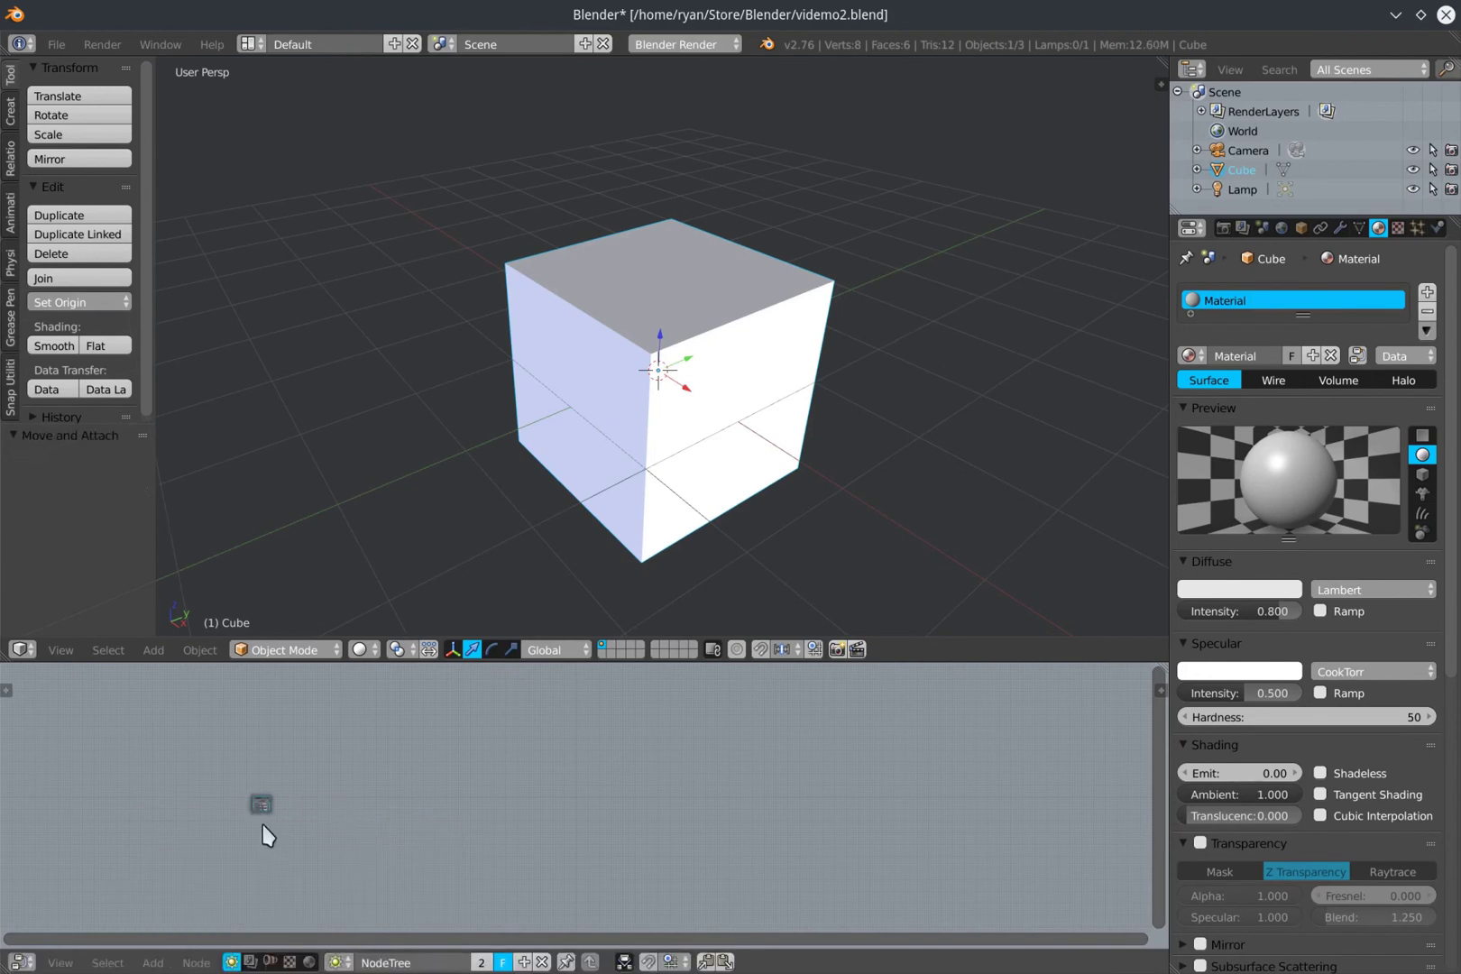
{"action": "scroll", "coordinate": [259, 806], "scroll_direction": "up", "scroll_amount": 8}
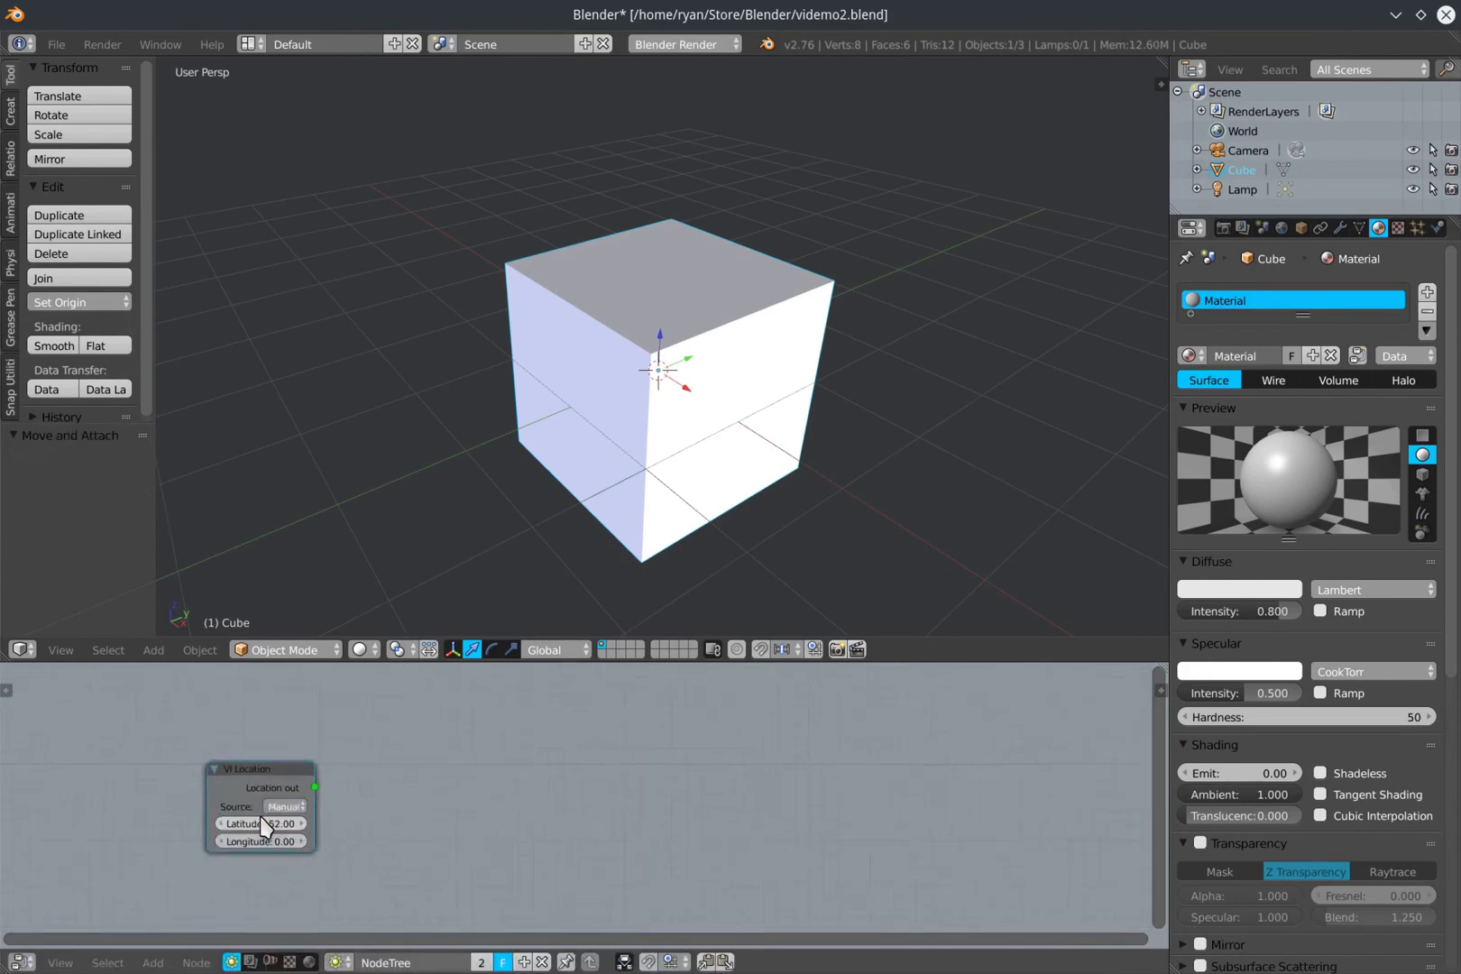
{"action": "scroll", "coordinate": [262, 826], "scroll_direction": "up", "scroll_amount": 4}
{"action": "middle_click_drag", "start_coordinate": [274, 911], "coordinate": [347, 905]}
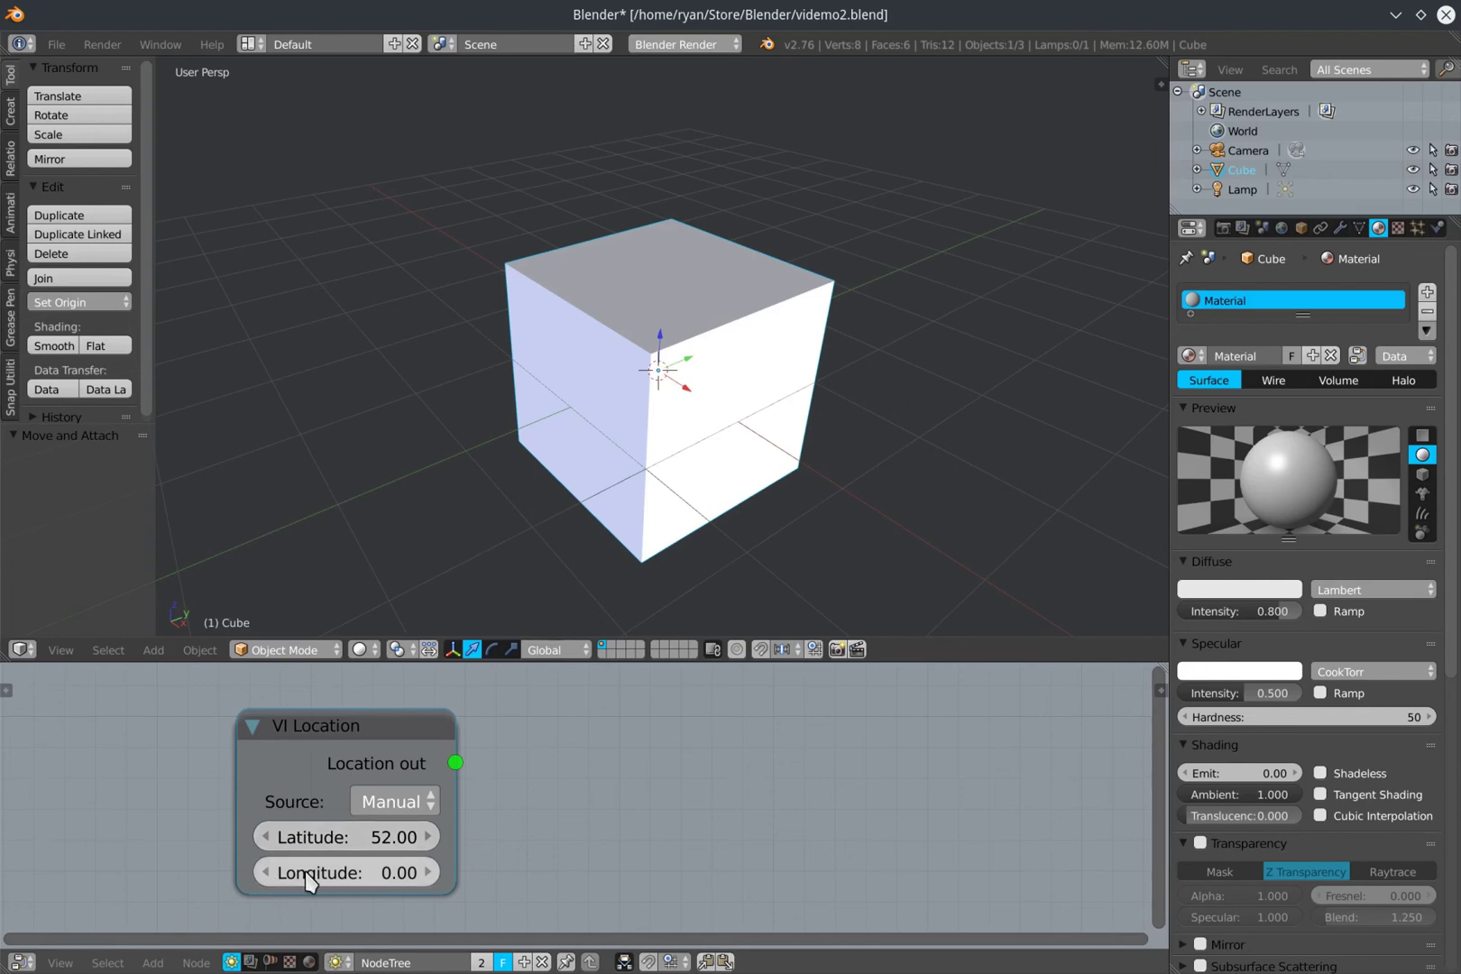
{"action": "scroll", "coordinate": [331, 777], "scroll_direction": "down", "scroll_amount": 1}
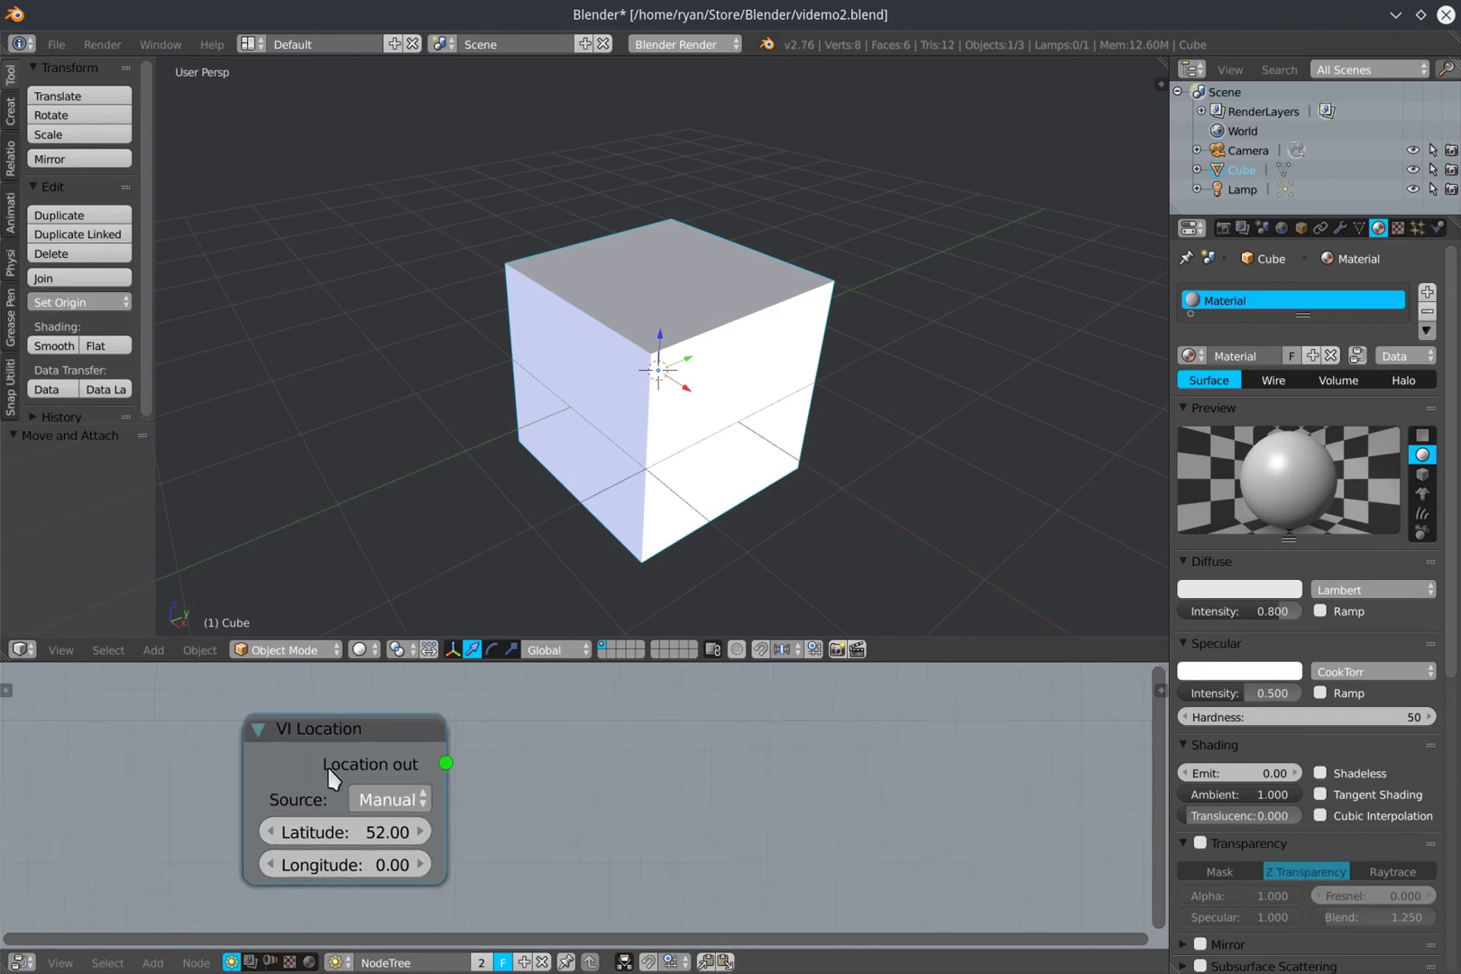
{"action": "scroll", "coordinate": [331, 777], "scroll_direction": "down", "scroll_amount": 1}
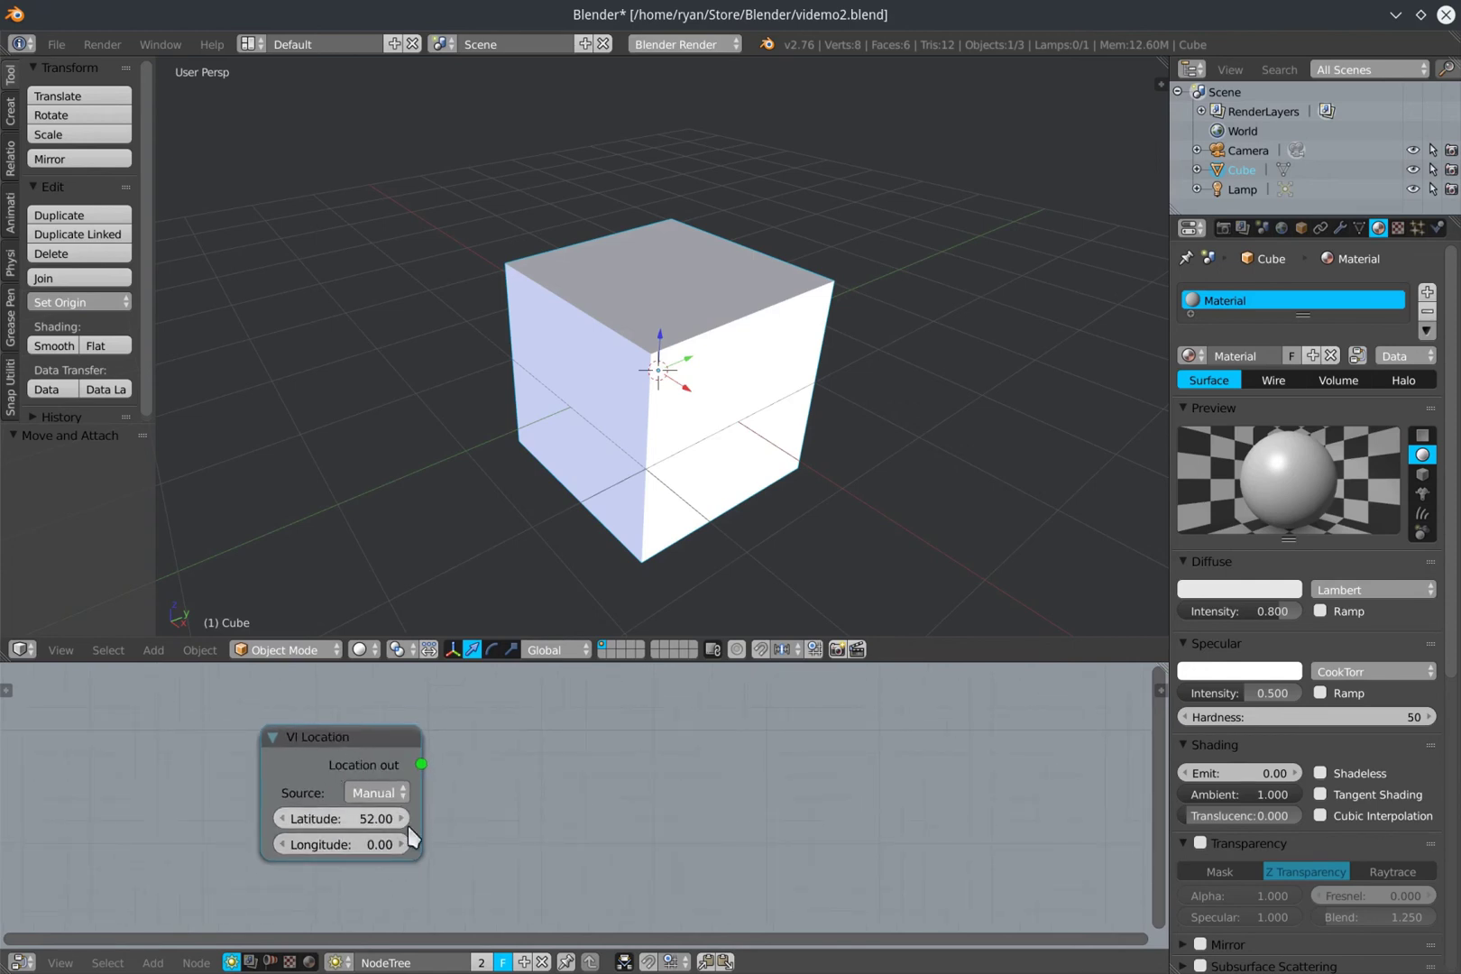